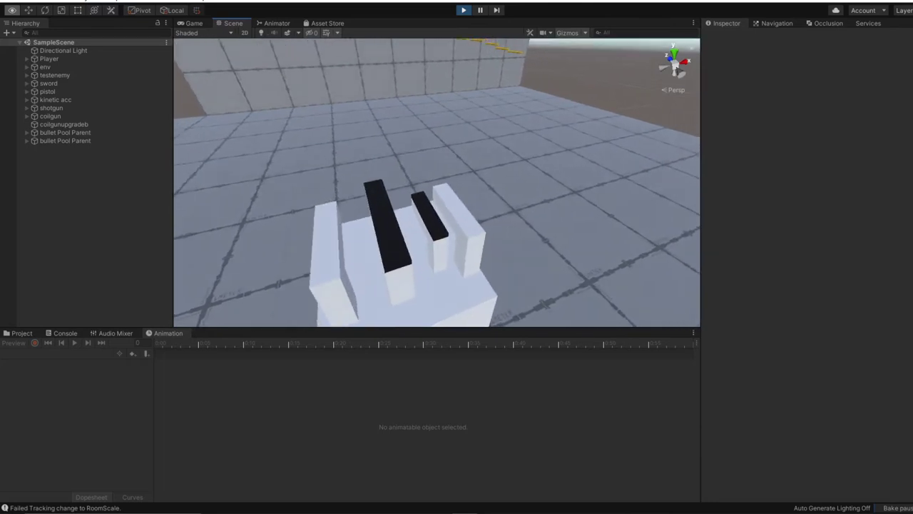
Inspect the weapons on the pedestal in the scene, going through the pistol, kinetic acc, shotgun and coilgun.
right_drag(435, 214, 505, 207)
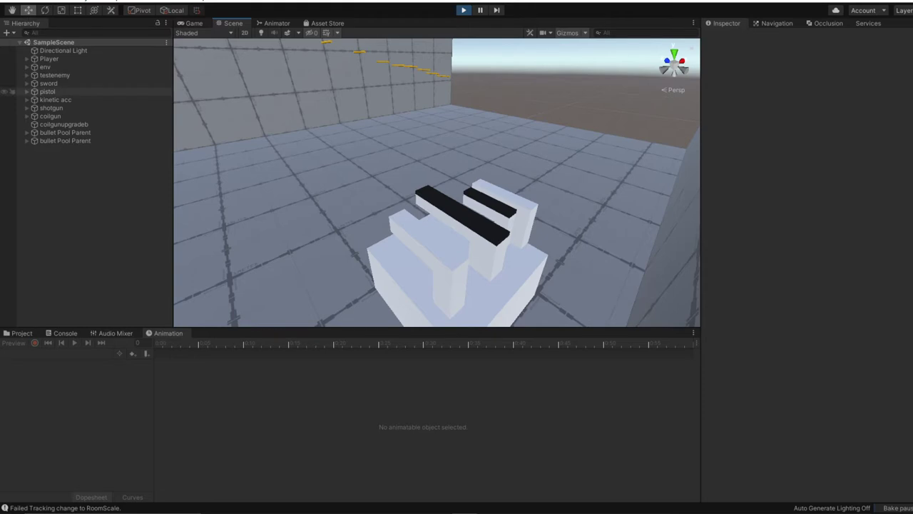
click(48, 91)
click(55, 100)
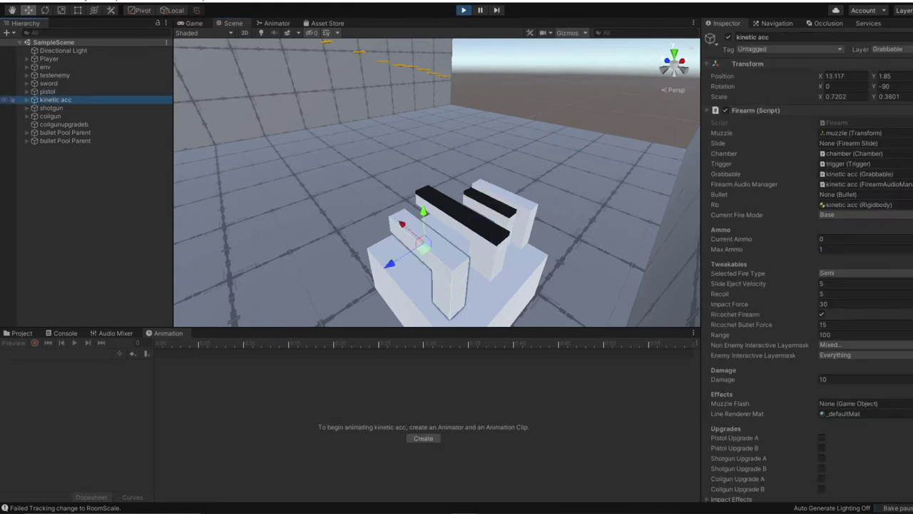
click(50, 108)
click(50, 116)
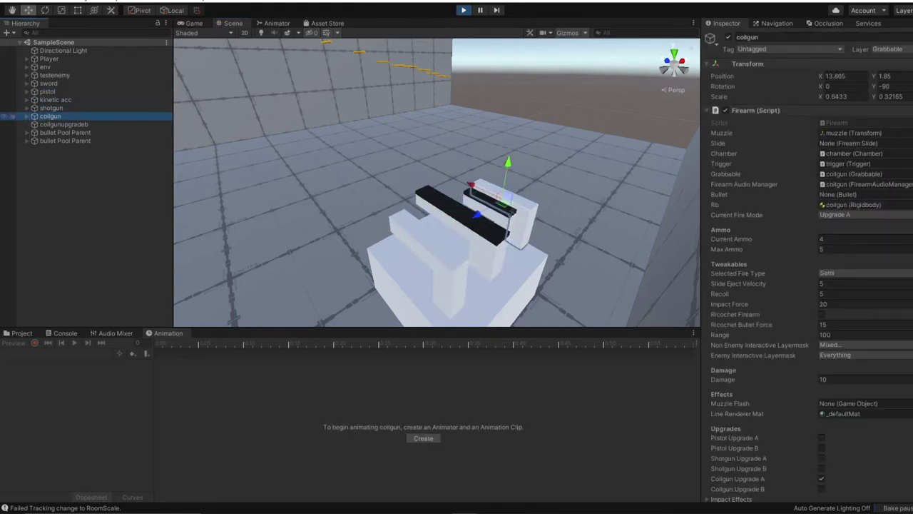
right_drag(428, 200, 445, 173)
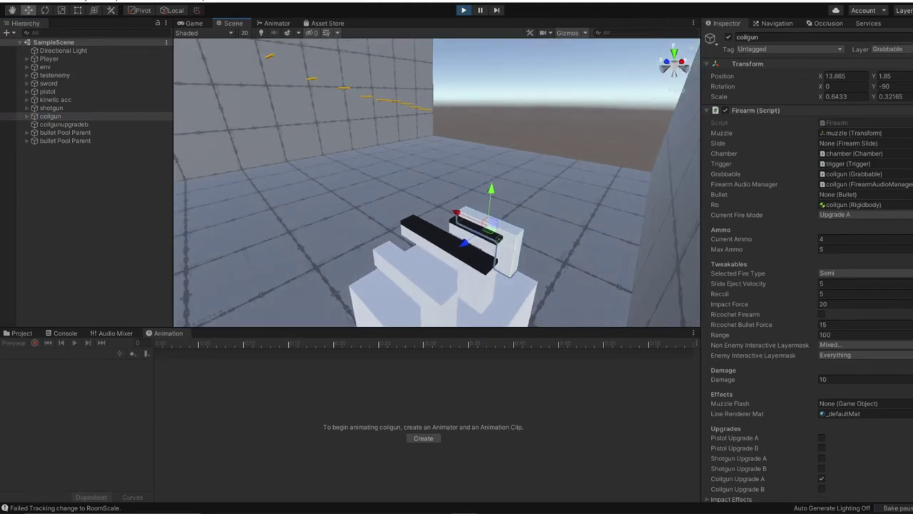
right_drag(445, 186, 452, 158)
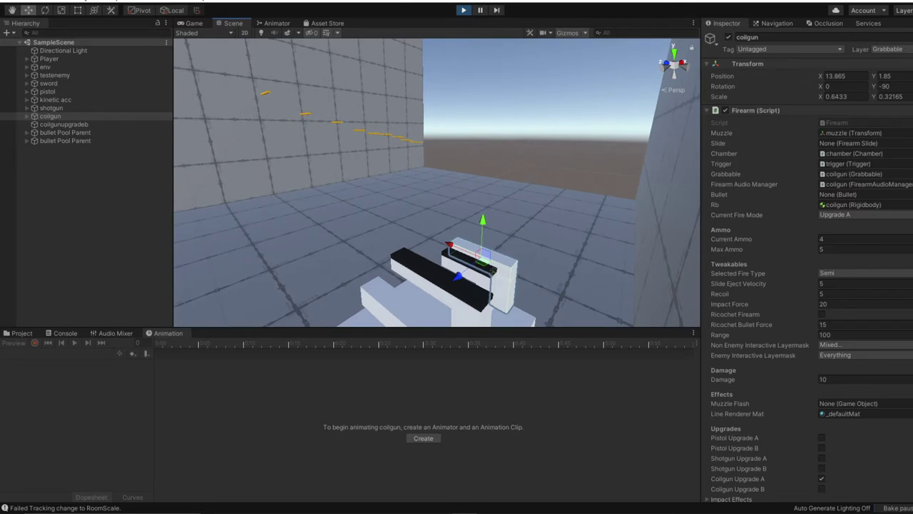
right_drag(445, 184, 432, 167)
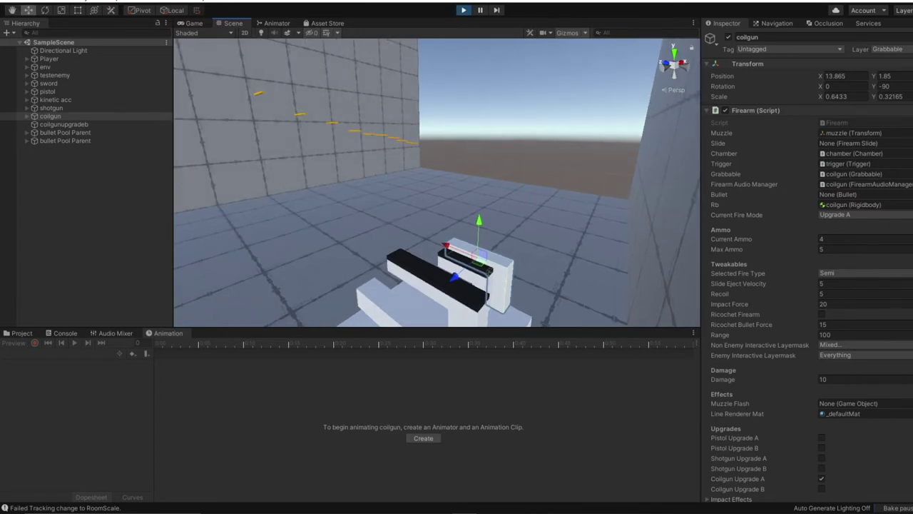
right_drag(436, 169, 437, 248)
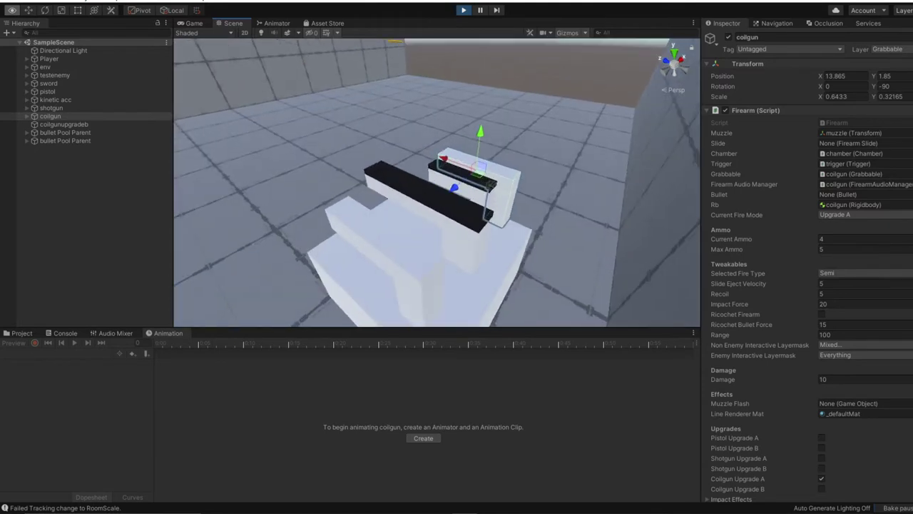
Set the pistol's Current Fire Mode to Base.
click(47, 91)
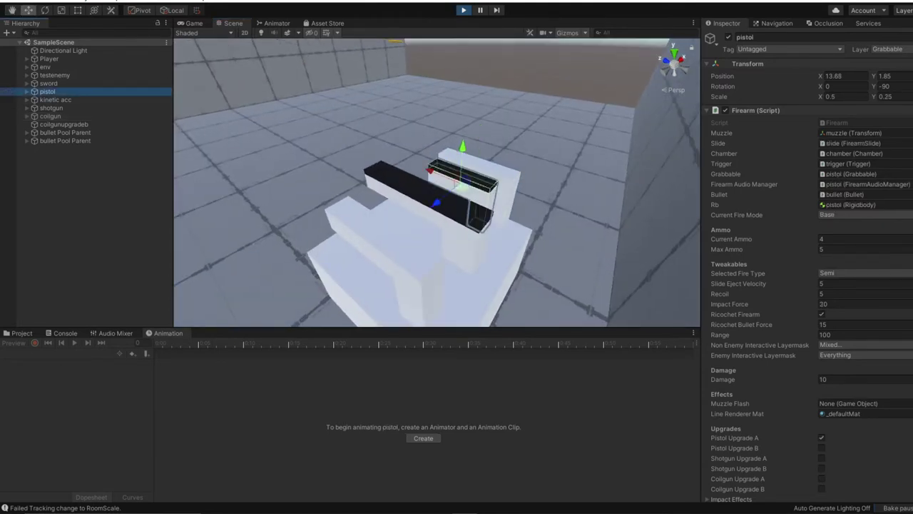
click(856, 214)
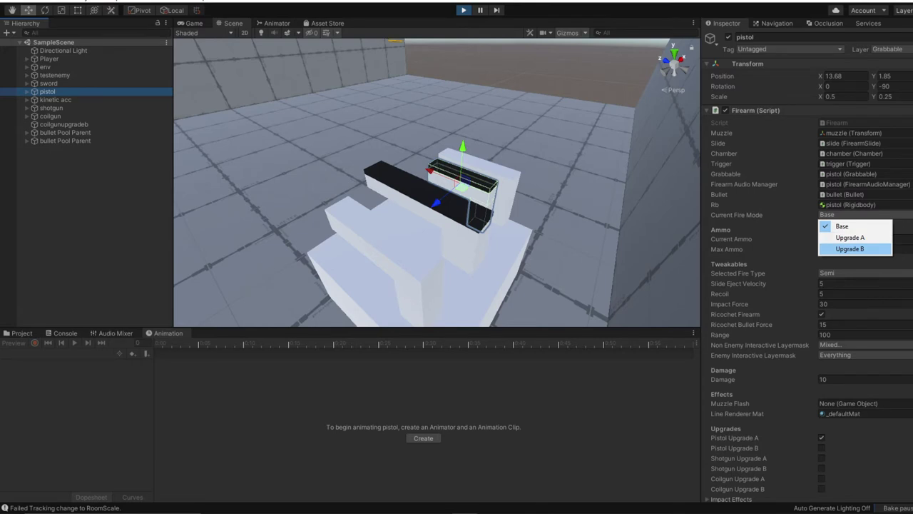
click(842, 226)
Test-fire the pistol from its Firearm component while viewing the corridor between the walls.
right_drag(436, 199, 448, 139)
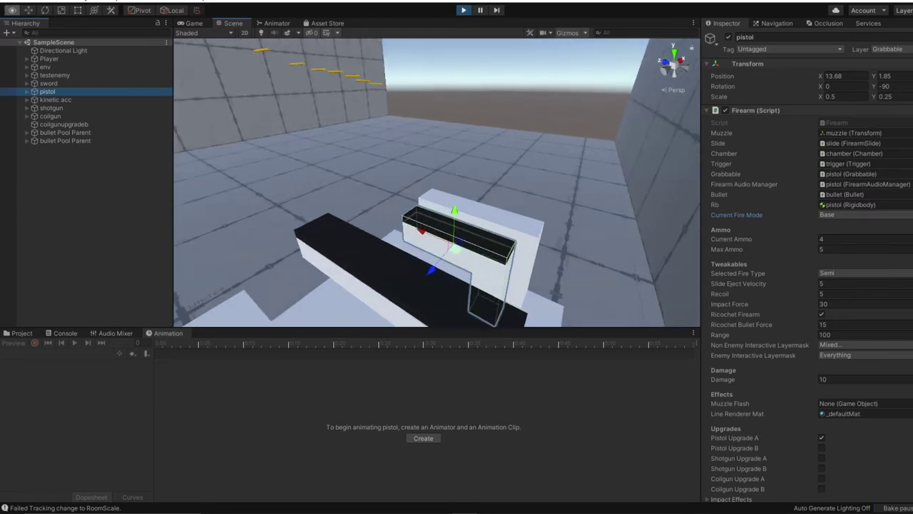
right_drag(612, 286, 605, 266)
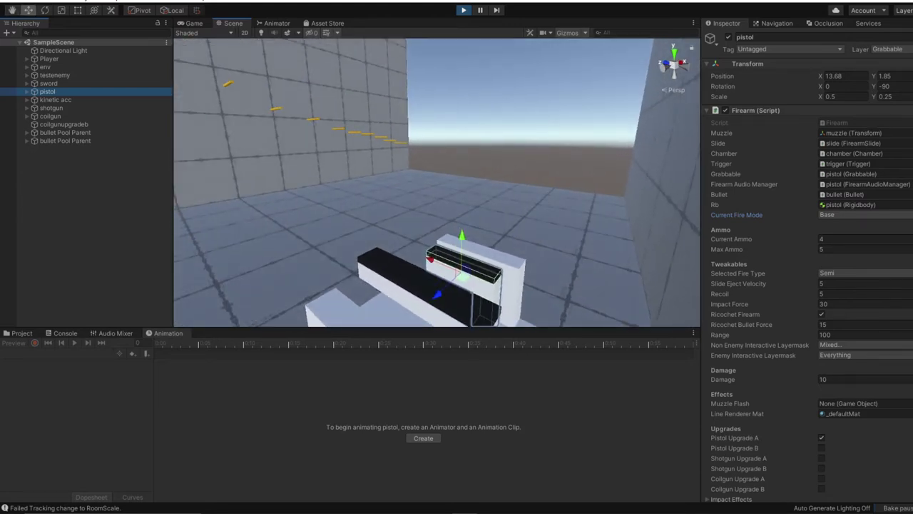
scroll(806, 271, down, 5)
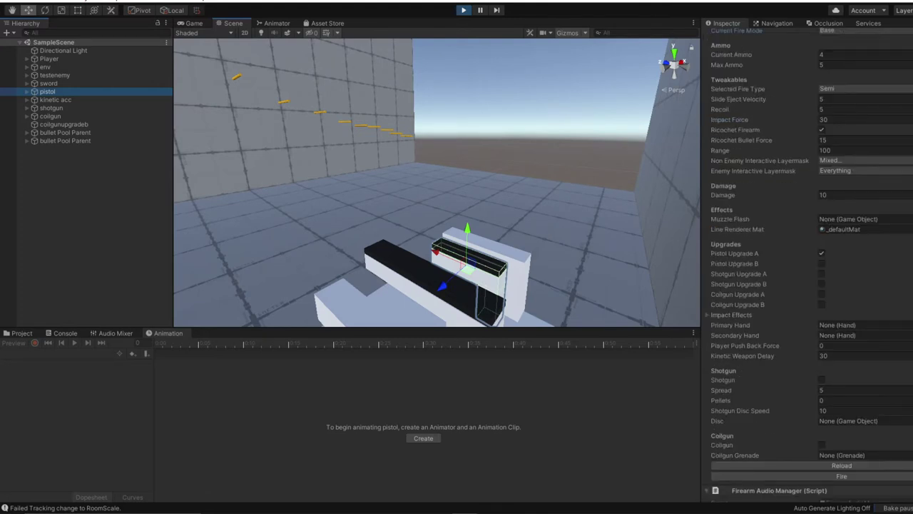
click(842, 476)
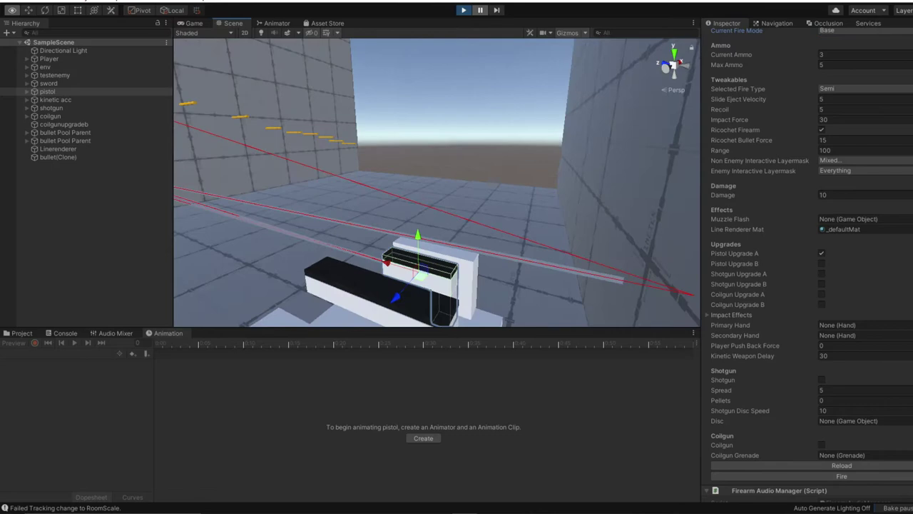
Examine the path of the ricocheting shot between the walls, from the pistol up to the highest bounces.
right_drag(437, 214, 461, 114)
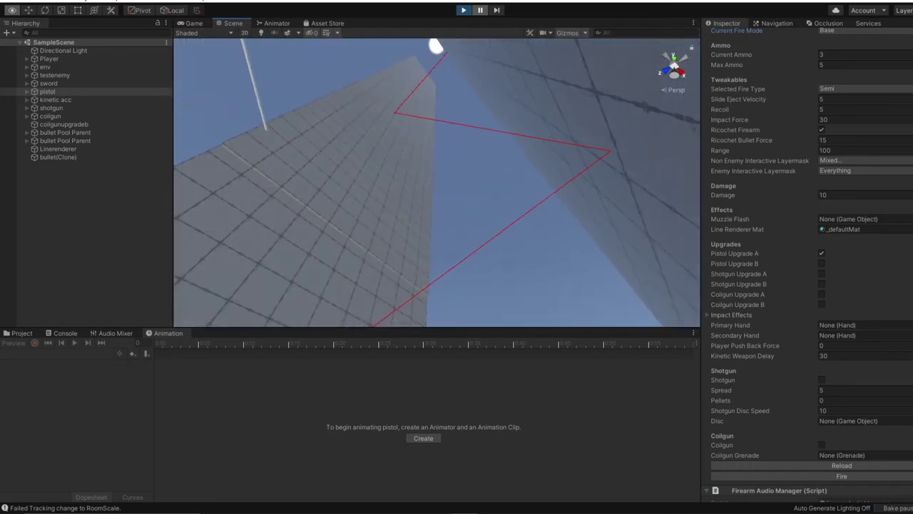
right_drag(437, 182, 437, 166)
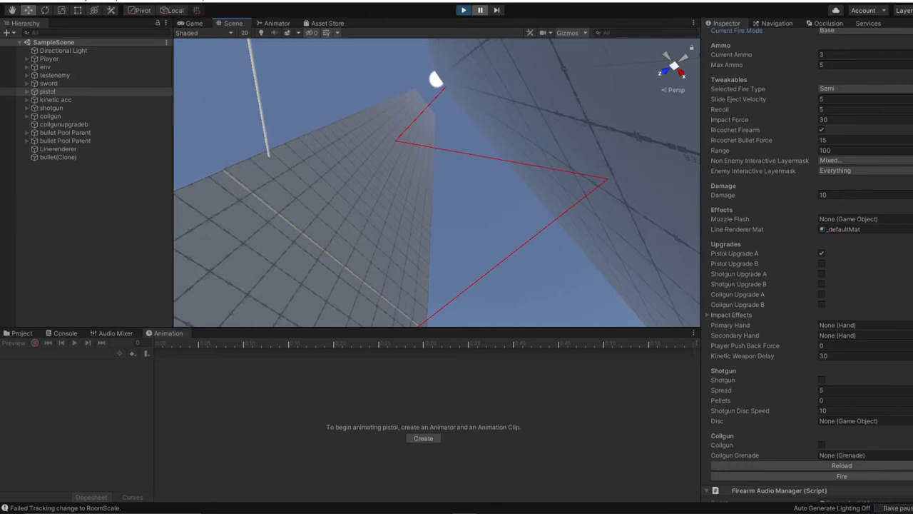
right_drag(437, 166, 436, 317)
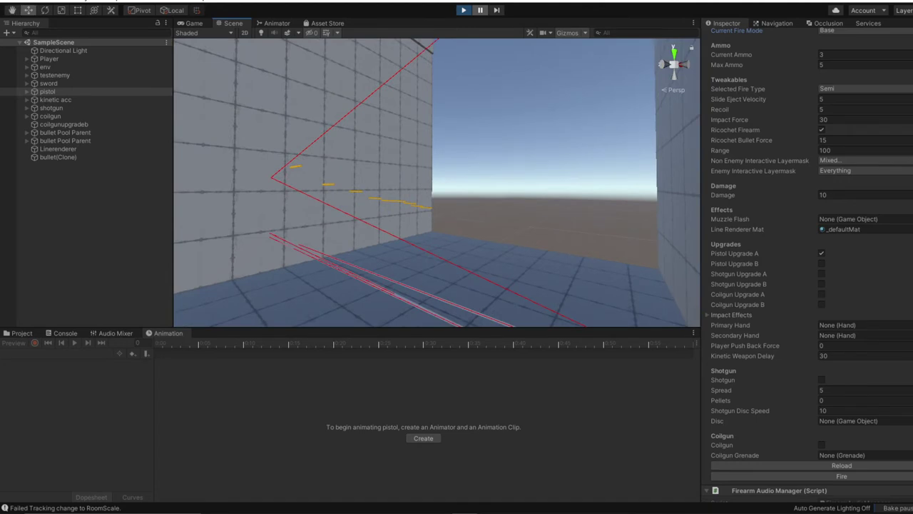
mouse_move(437, 186)
right_down()
mouse_move(414, 221)
mouse_move(413, 246)
mouse_move(434, 235)
mouse_move(434, 167)
right_up()
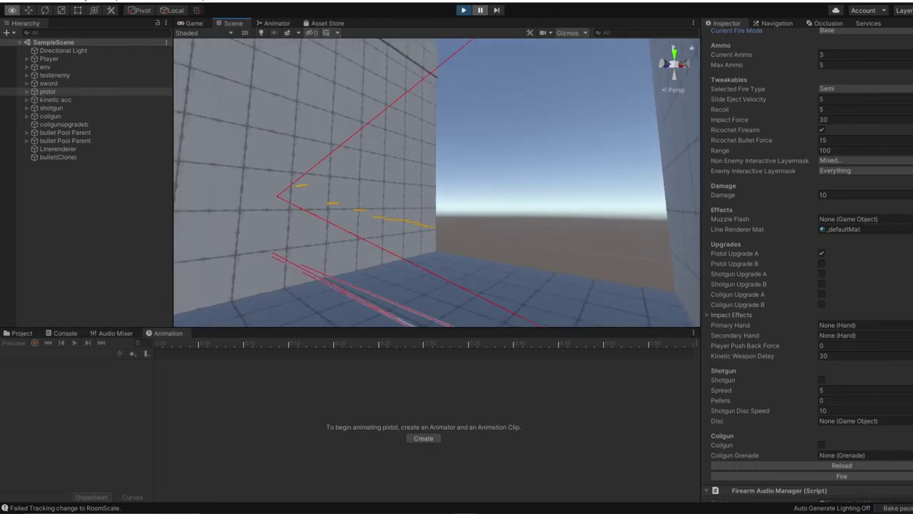
right_drag(478, 273, 460, 294)
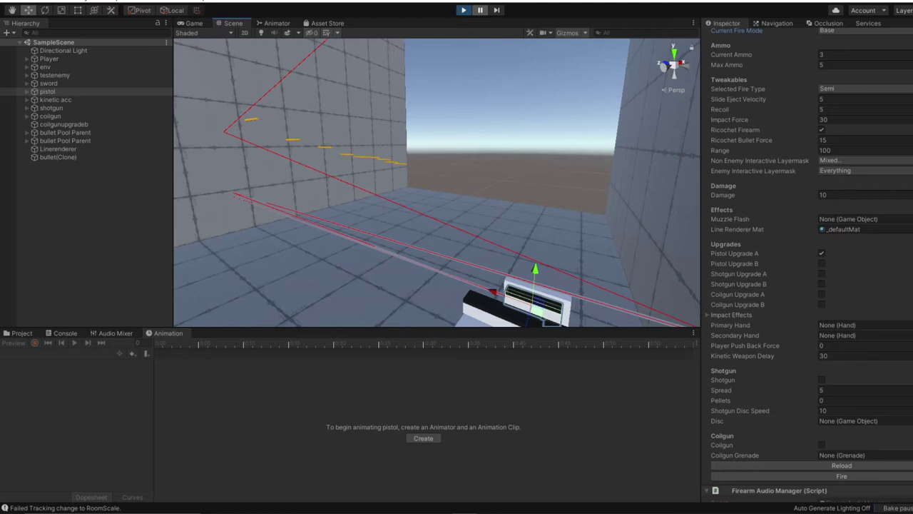
right_drag(465, 246, 432, 144)
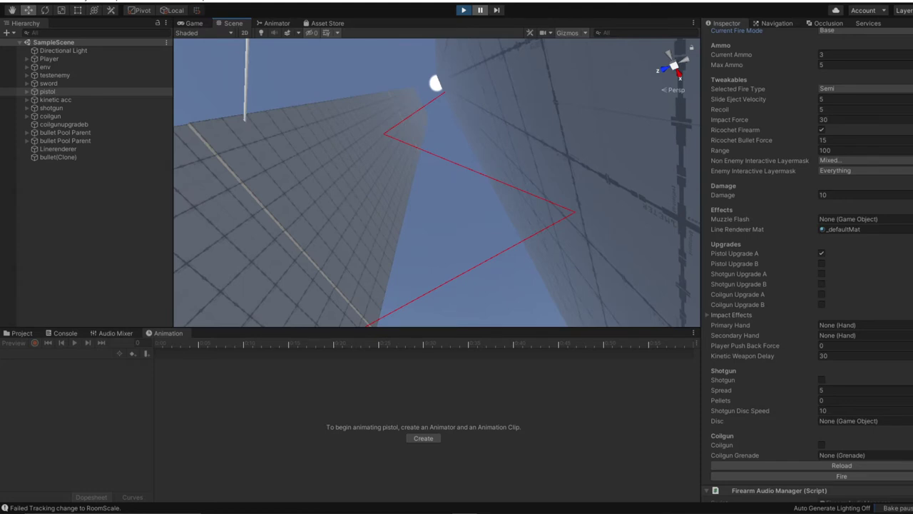
right_drag(432, 144, 403, 131)
key(s)
right_drag(467, 122, 431, 202)
key(w)
key(s)
key(w)
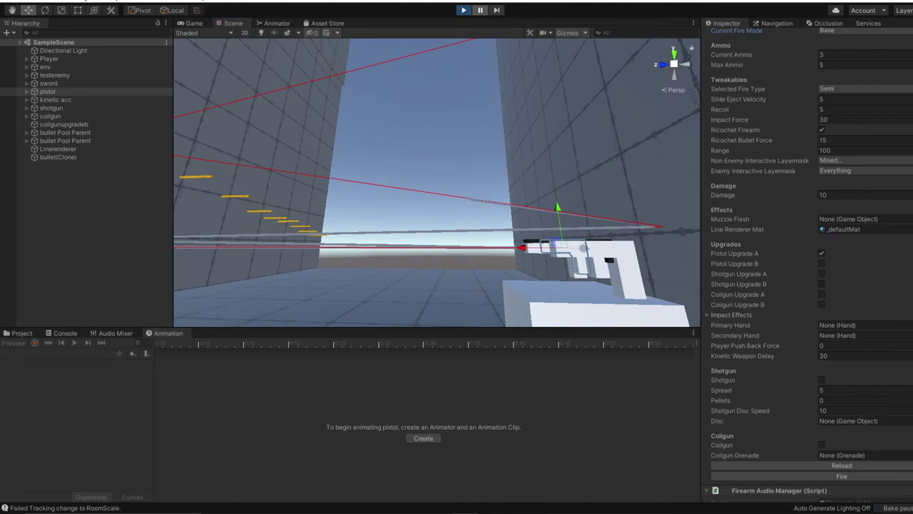
Advance the paused simulation by two frames and view the ricochet trail beside the pistol.
click(496, 10)
click(496, 10)
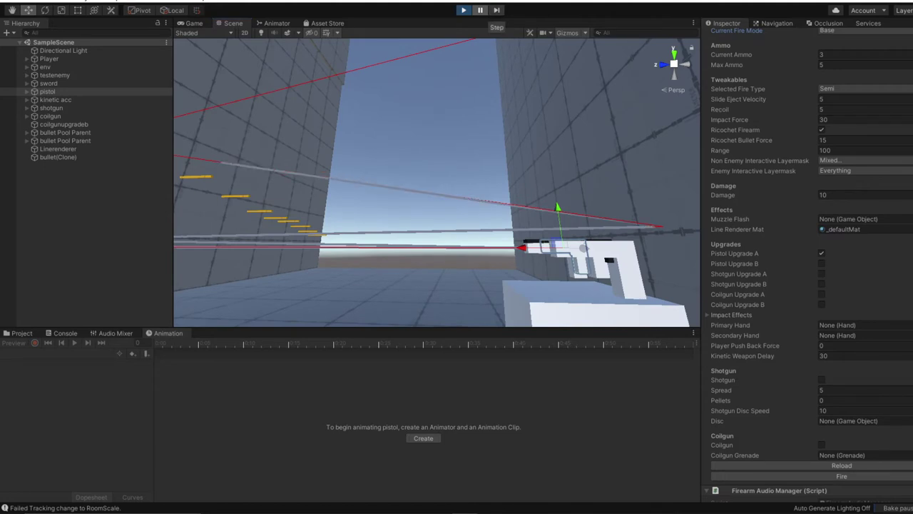
mouse_move(436, 182)
right_down()
mouse_move(452, 189)
mouse_move(406, 195)
mouse_move(446, 197)
right_up()
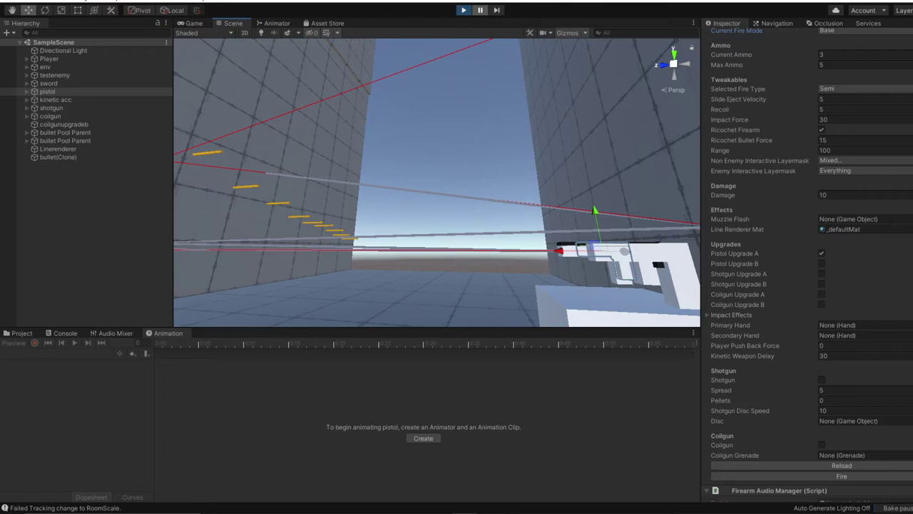
right_drag(437, 214, 436, 236)
Review the fire mode options available in the pistol's Firearm component.
scroll(806, 271, up, 5)
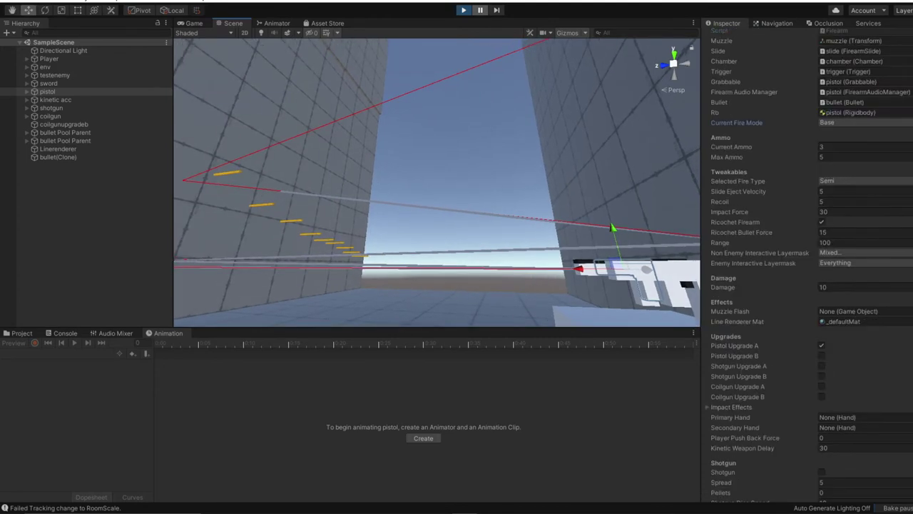
click(863, 214)
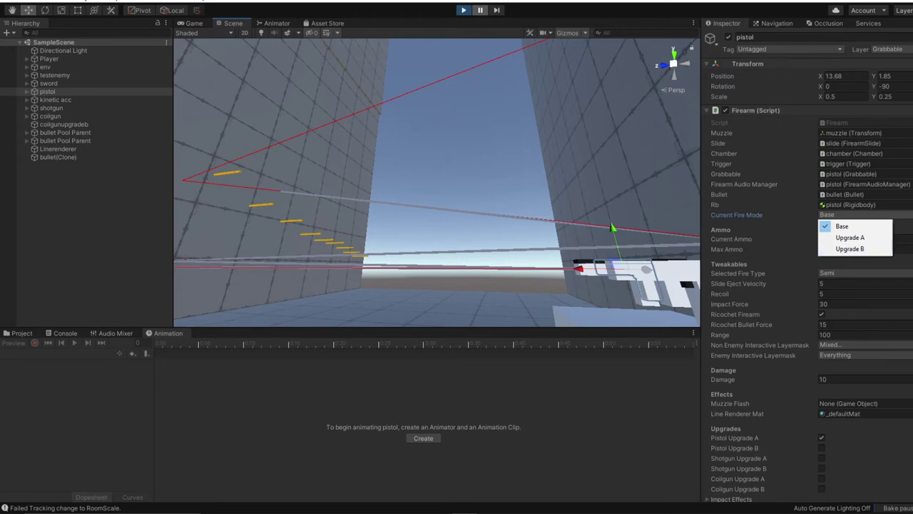
key(Escape)
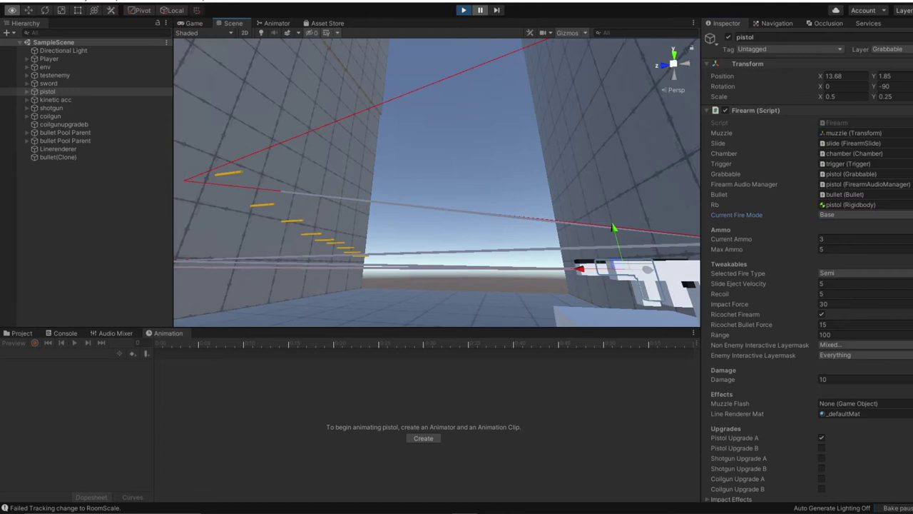
Inspect the components of the spawned bullet(Clone), from the Bullet script and Rigidbody down to the Sphere Collider.
right_drag(436, 186, 412, 159)
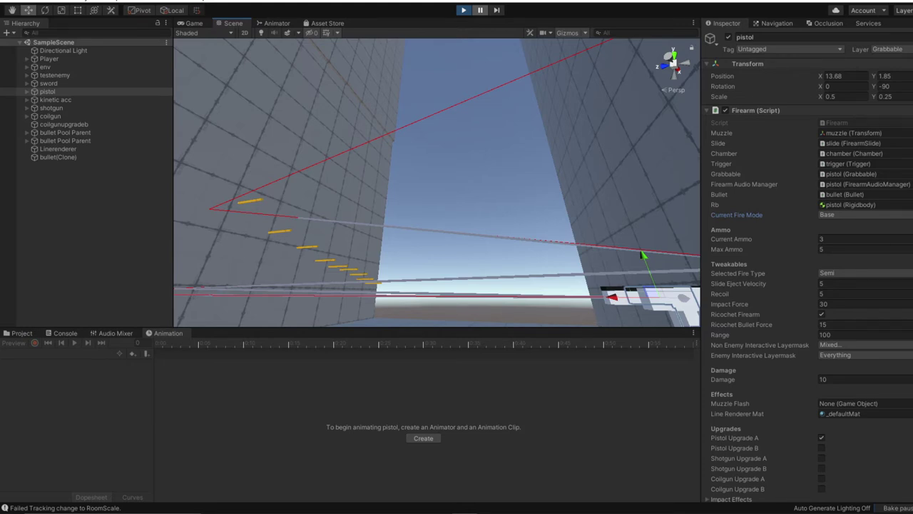
right_drag(437, 183, 451, 212)
click(58, 157)
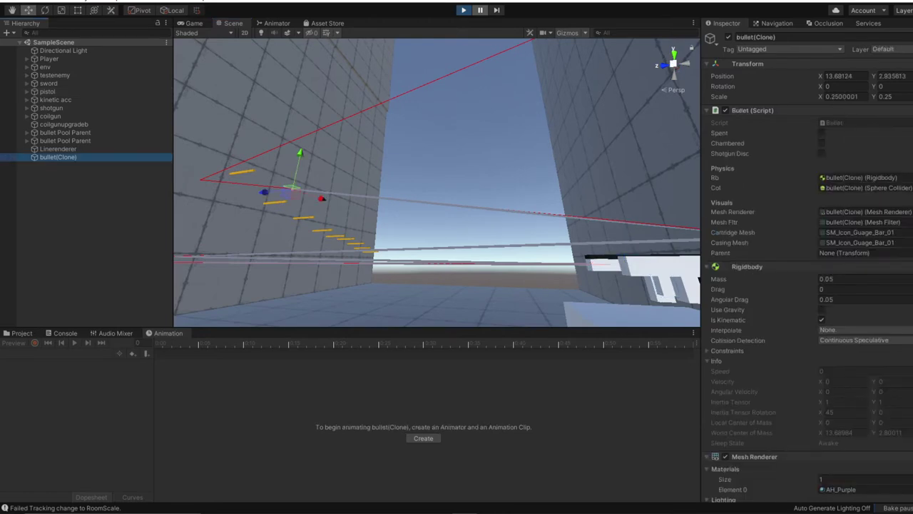
scroll(805, 286, down, 5)
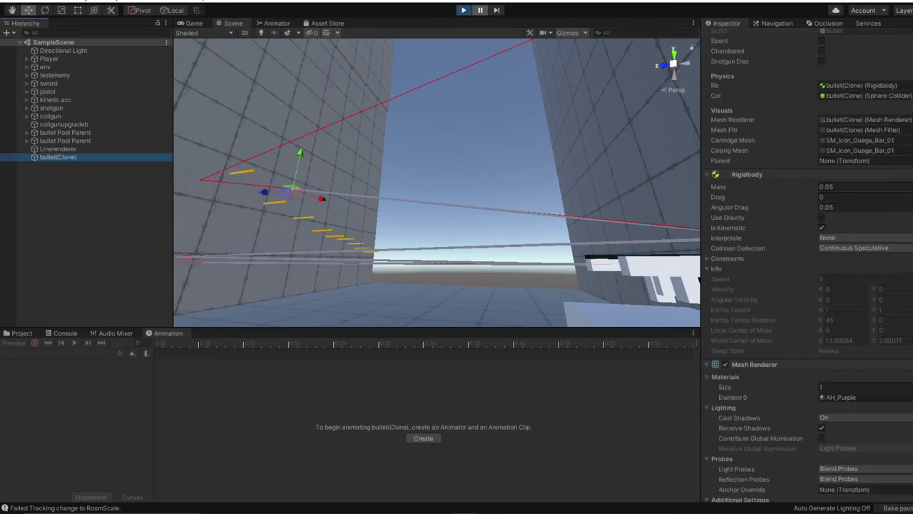
scroll(806, 286, down, 9)
click(821, 408)
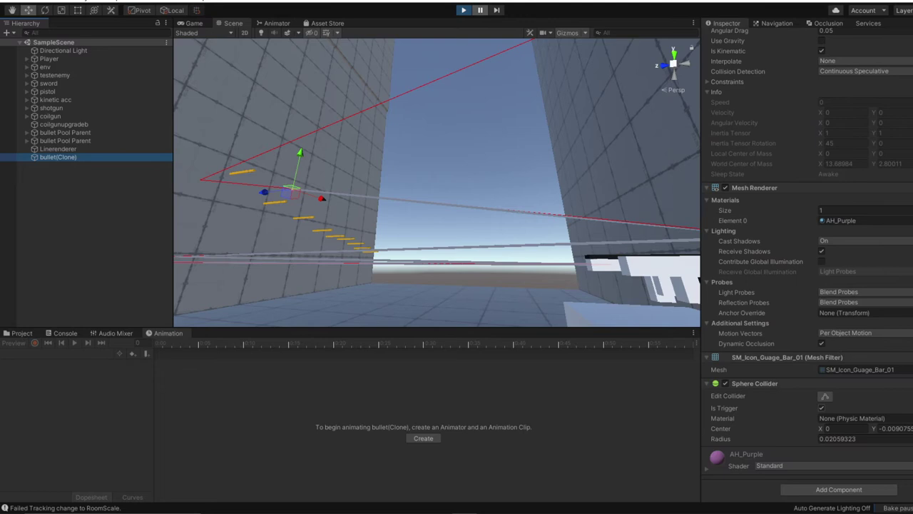
scroll(806, 285, up, 9)
scroll(806, 286, up, 5)
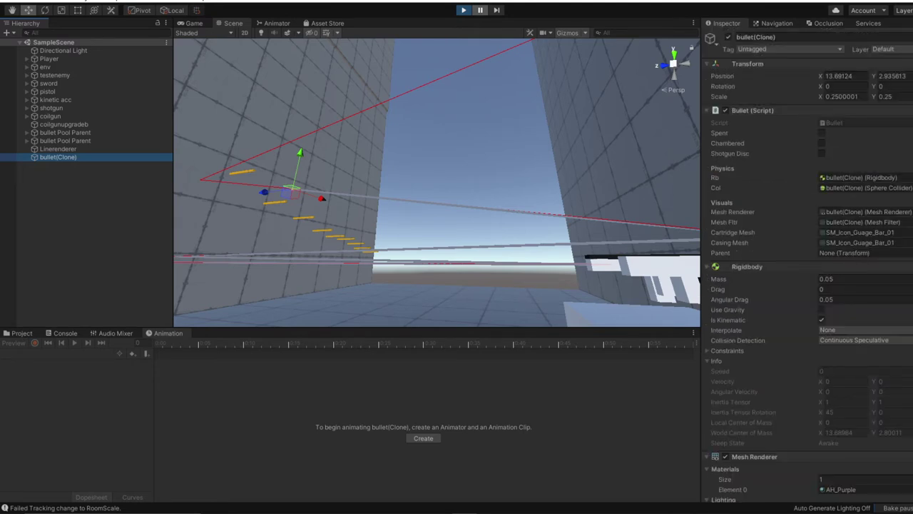
click(85, 228)
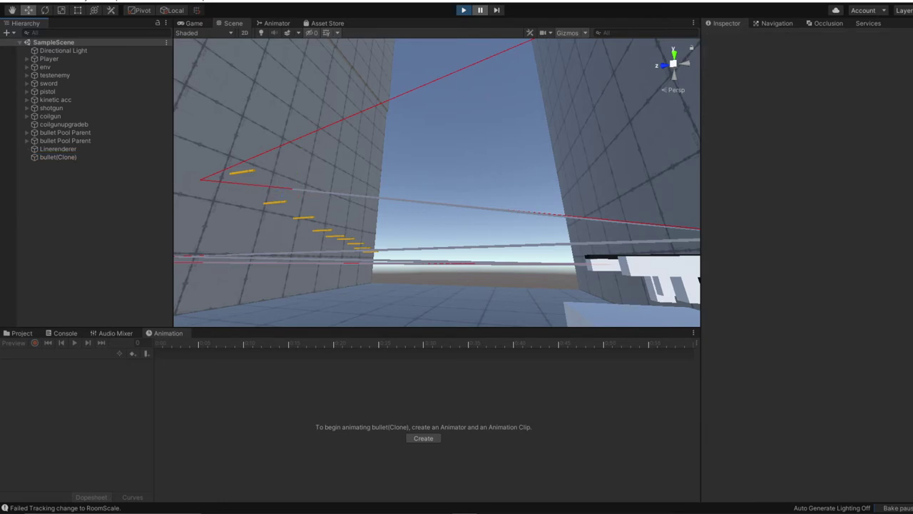
Resume the paused simulation while viewing the ricochet path between the walls.
right_drag(437, 183, 480, 185)
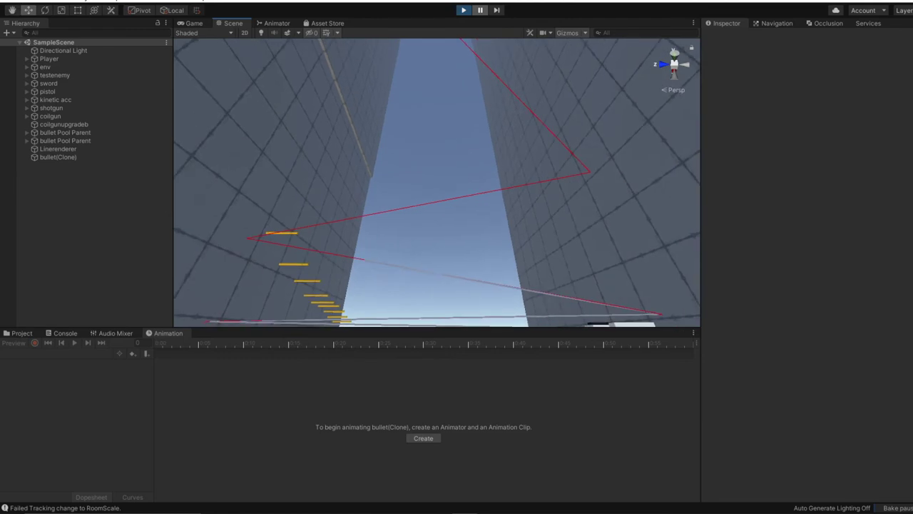
click(480, 10)
key(ctrl+1)
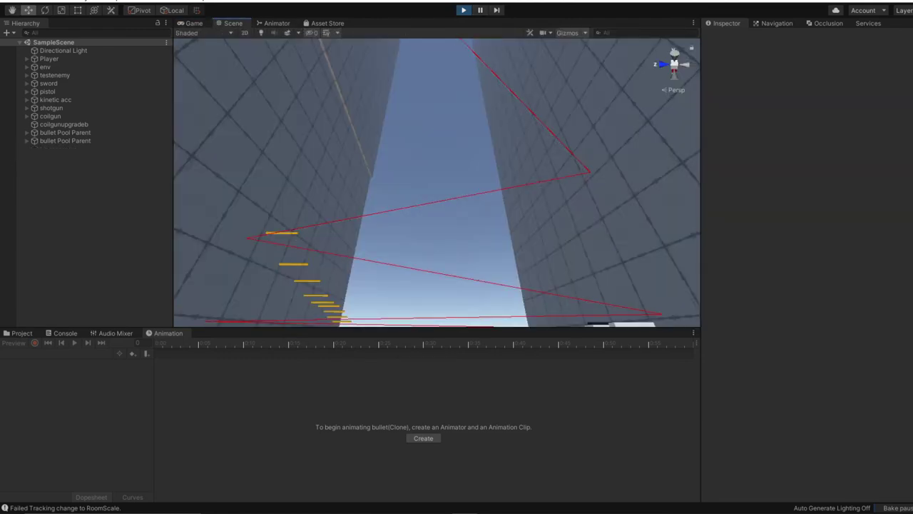
Fire another shot from the pistol's Firearm component with the simulation running.
mouse_move(457, 200)
right_down()
mouse_move(476, 194)
mouse_move(457, 196)
right_up()
click(50, 92)
right_drag(456, 207, 448, 169)
scroll(806, 271, down, 10)
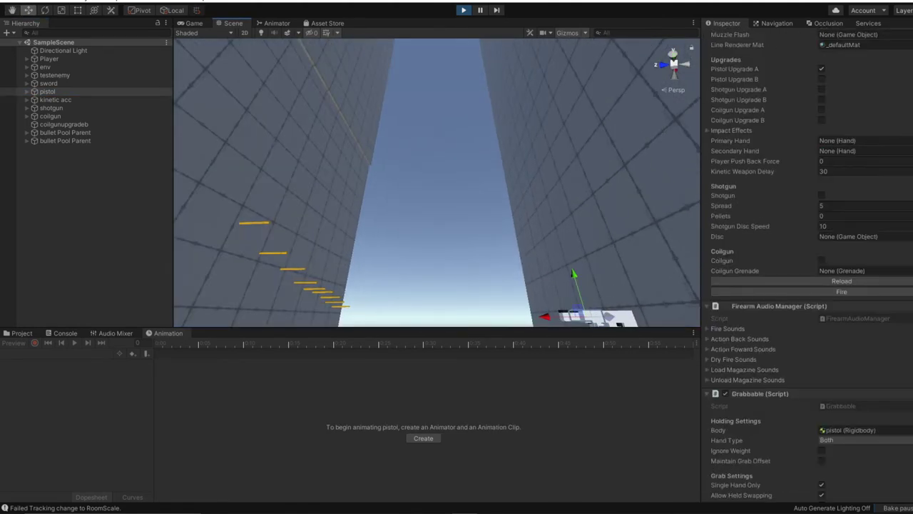
click(841, 291)
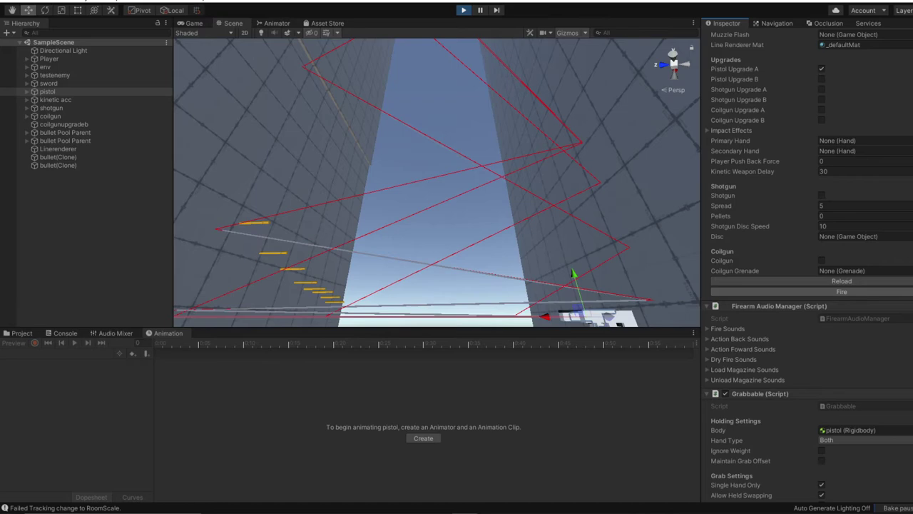
Reload the pistol from its Firearm component.
right_drag(456, 193, 500, 294)
key(w)
key(w)
key(w)
key(s)
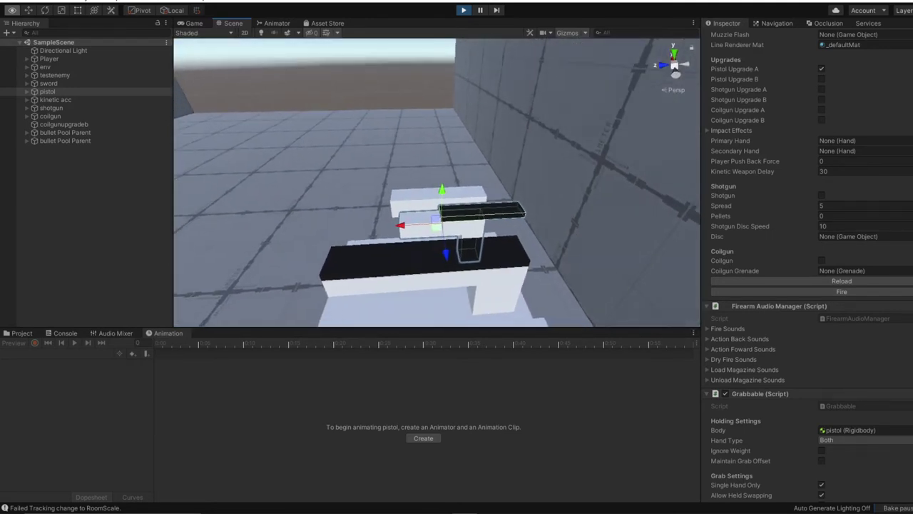
right_drag(391, 288, 390, 288)
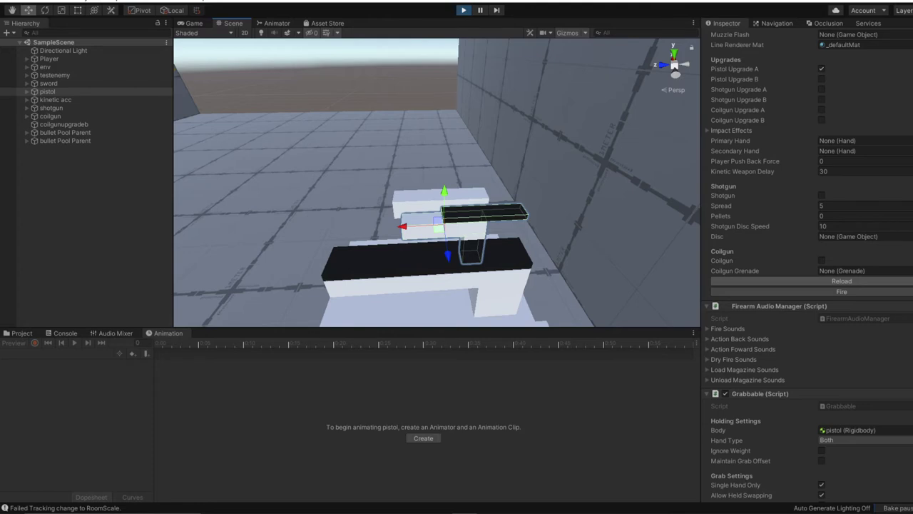
click(842, 281)
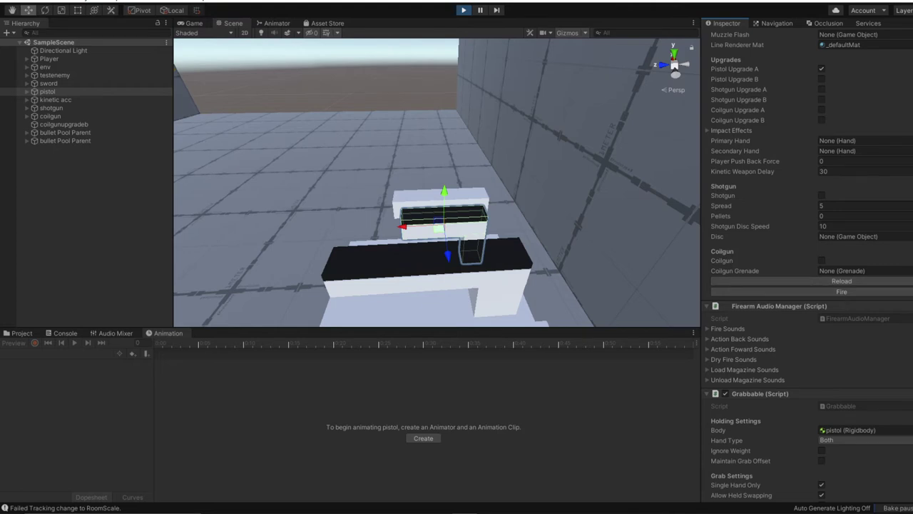
Select the bullet(Clone) inside the pistol's chamber and examine the chambered bullet around the weapon.
right_drag(457, 178, 451, 164)
scroll(806, 271, up, 9)
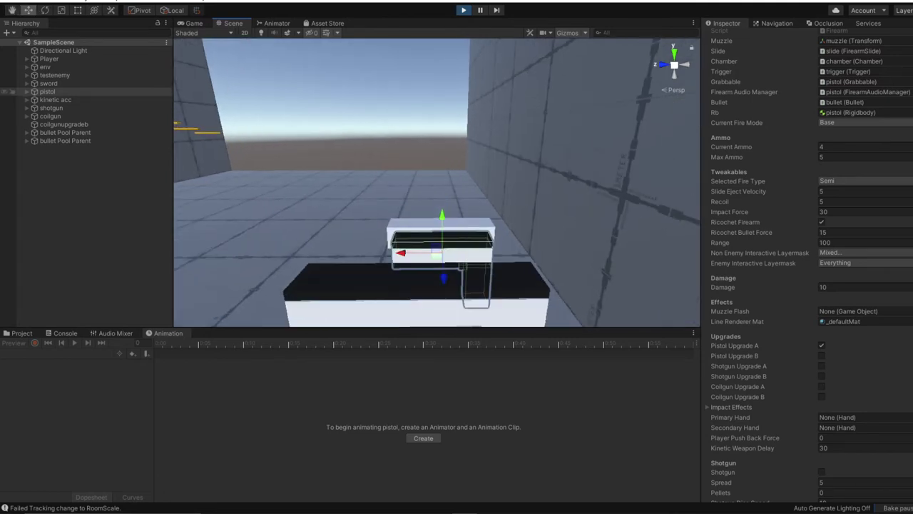
click(27, 91)
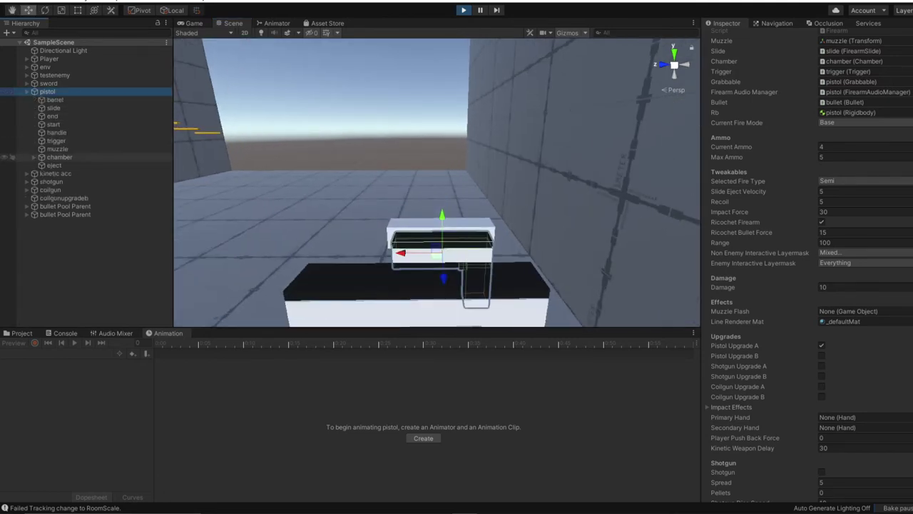
click(33, 157)
click(71, 165)
mouse_move(428, 214)
right_down()
mouse_move(421, 246)
mouse_move(364, 303)
mouse_move(310, 312)
mouse_move(364, 293)
mouse_move(420, 222)
mouse_move(399, 256)
right_up()
key(w)
key(w)
key(s)
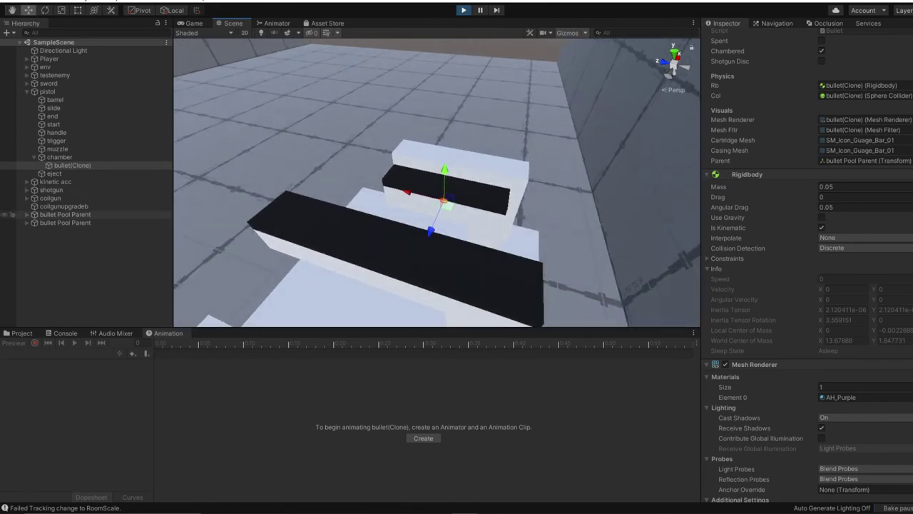
right_drag(428, 214, 343, 107)
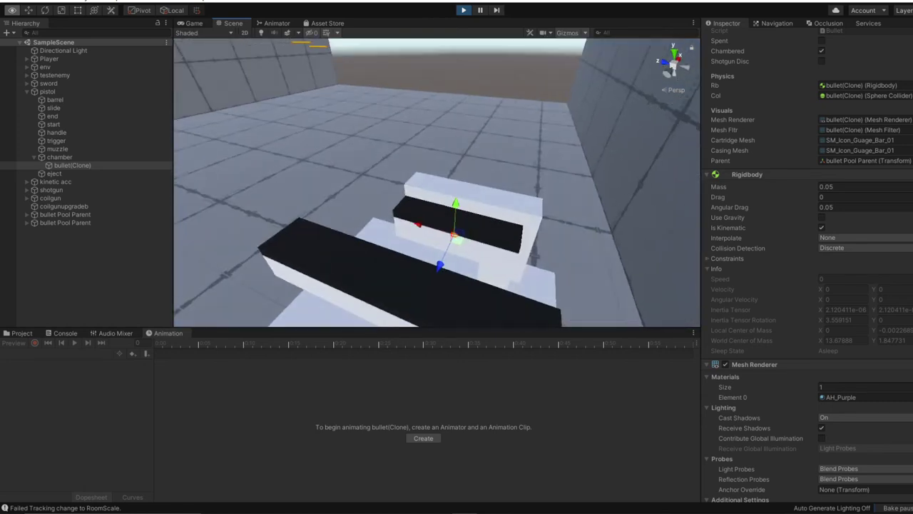
right_drag(436, 182, 423, 217)
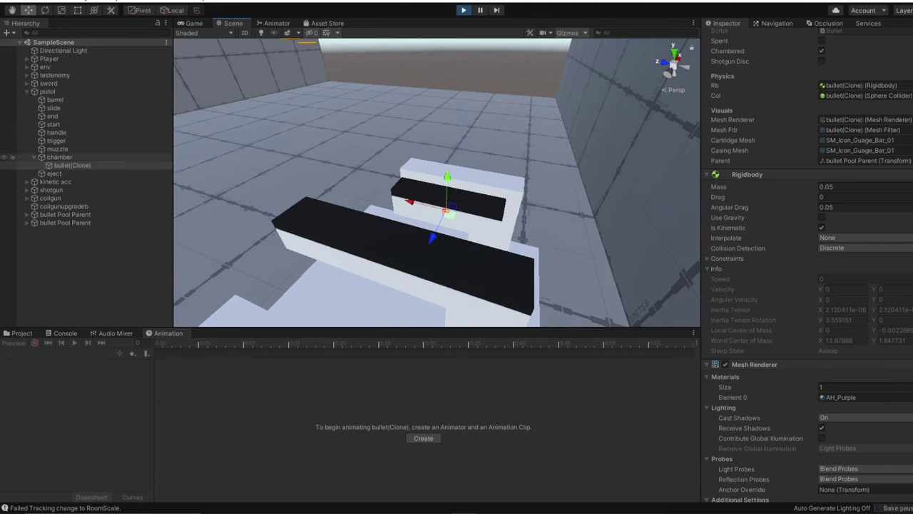
Review the chambered bullet's components down to its Sphere Collider, and collapse the chamber and pistol hierarchies.
click(33, 157)
mouse_move(437, 182)
right_down()
mouse_move(439, 166)
mouse_move(499, 207)
mouse_move(450, 197)
mouse_move(452, 168)
mouse_move(453, 182)
mouse_move(407, 214)
mouse_move(359, 207)
mouse_move(303, 235)
mouse_move(420, 187)
mouse_move(339, 246)
mouse_move(344, 214)
right_up()
scroll(806, 271, up, 3)
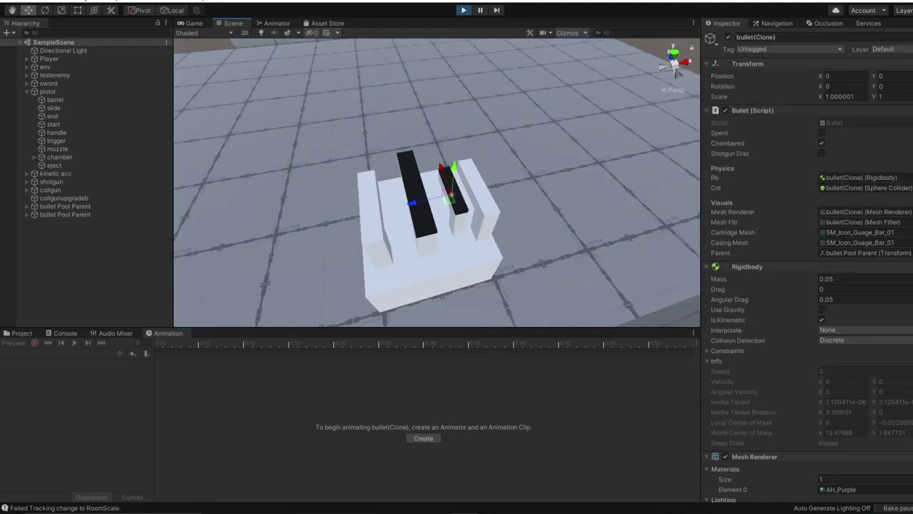
scroll(805, 264, down, 5)
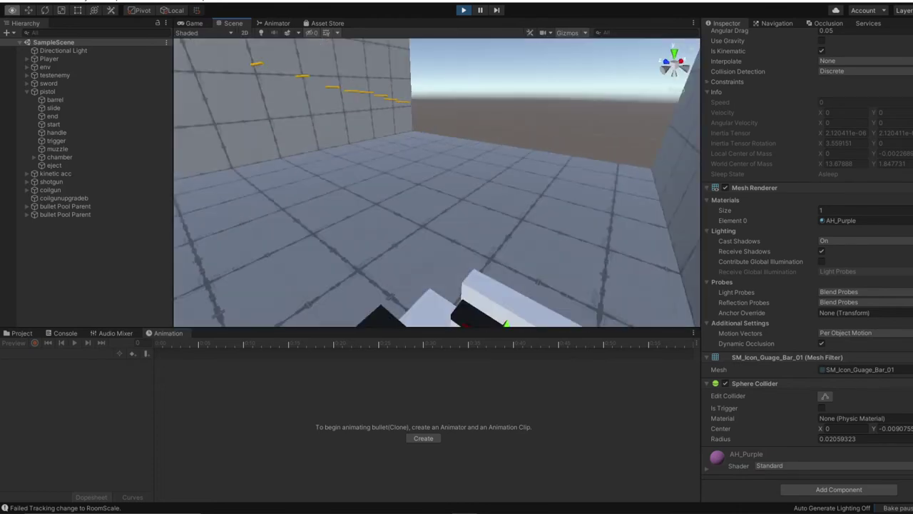
right_drag(428, 179, 448, 233)
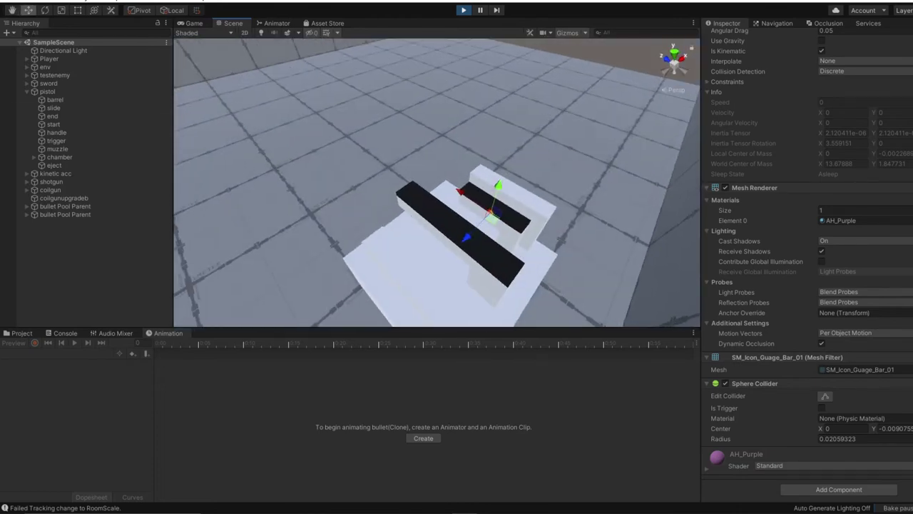
click(27, 92)
right_drag(400, 193, 385, 137)
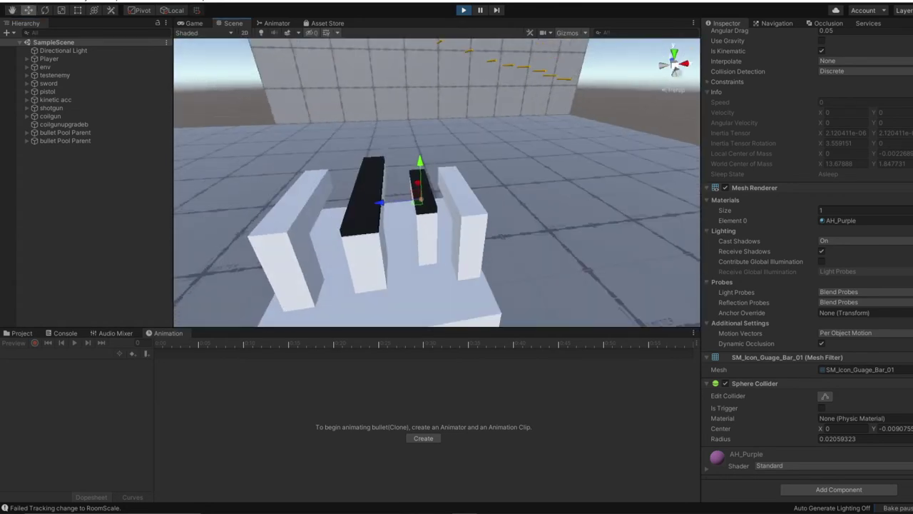
Select the coilgun's parent object from its barrel and collapse its children in the hierarchy.
click(465, 204)
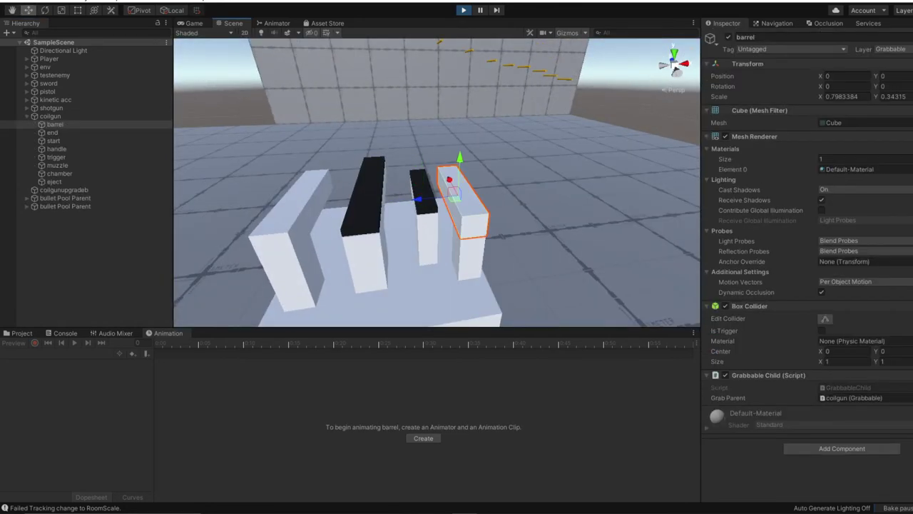
click(51, 116)
click(27, 116)
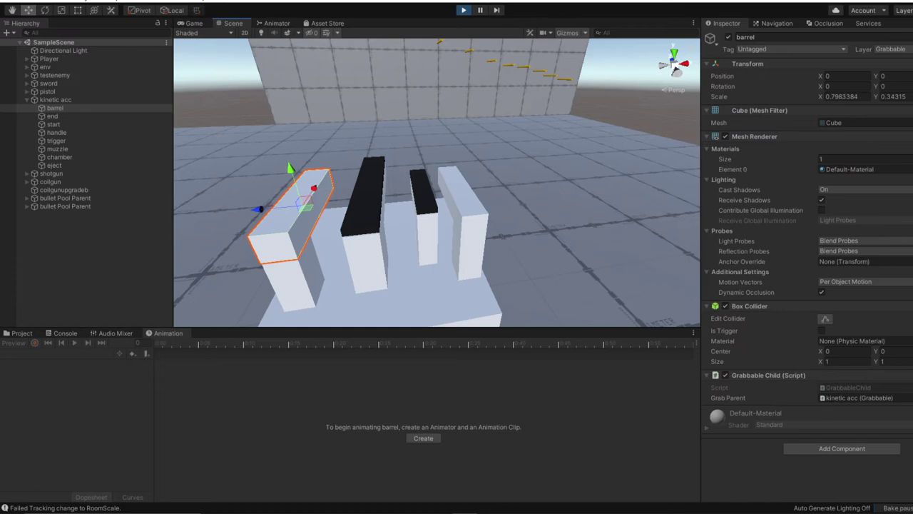
Select the kinetic acc parent object, collapse its children and examine the weapon in the scene.
click(56, 100)
click(27, 100)
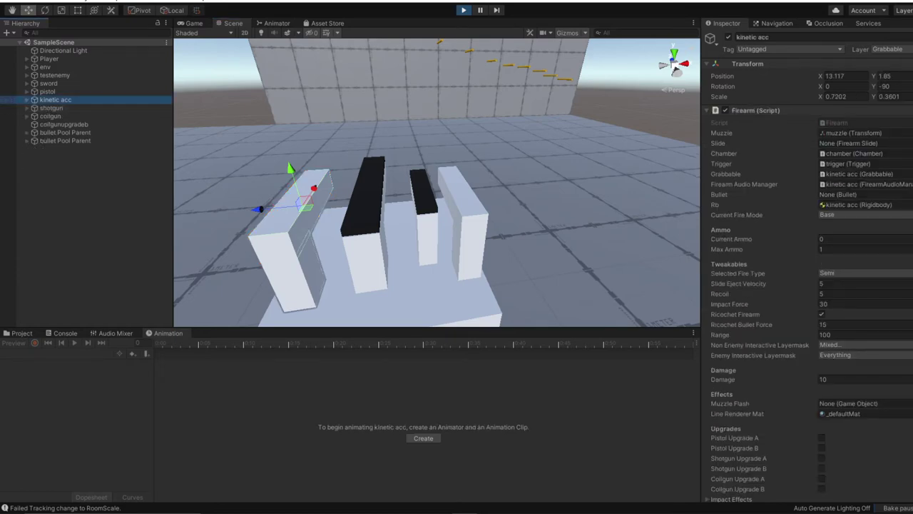
right_drag(436, 192, 650, 177)
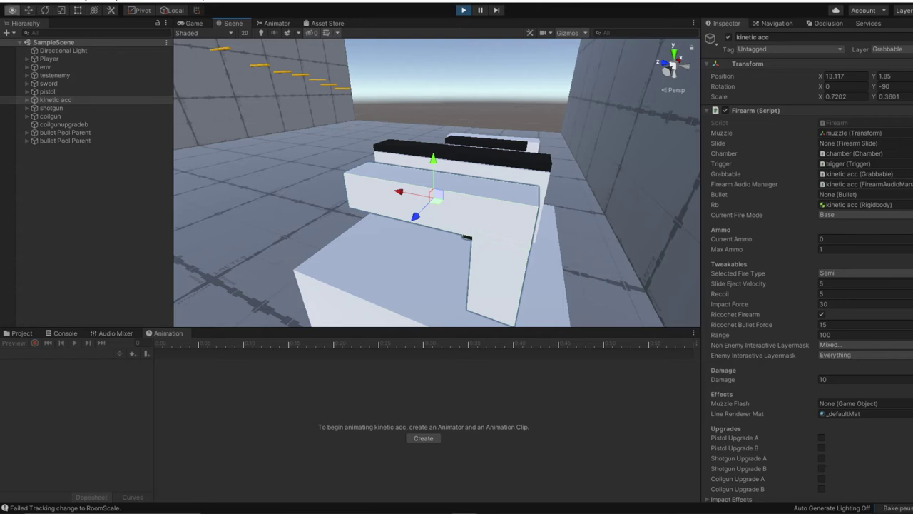
right_drag(436, 192, 412, 170)
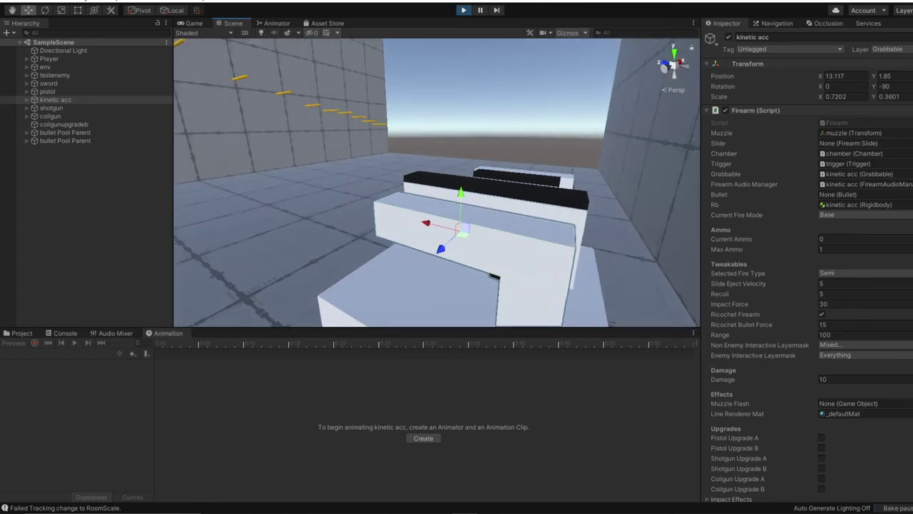
scroll(436, 182, down, 5)
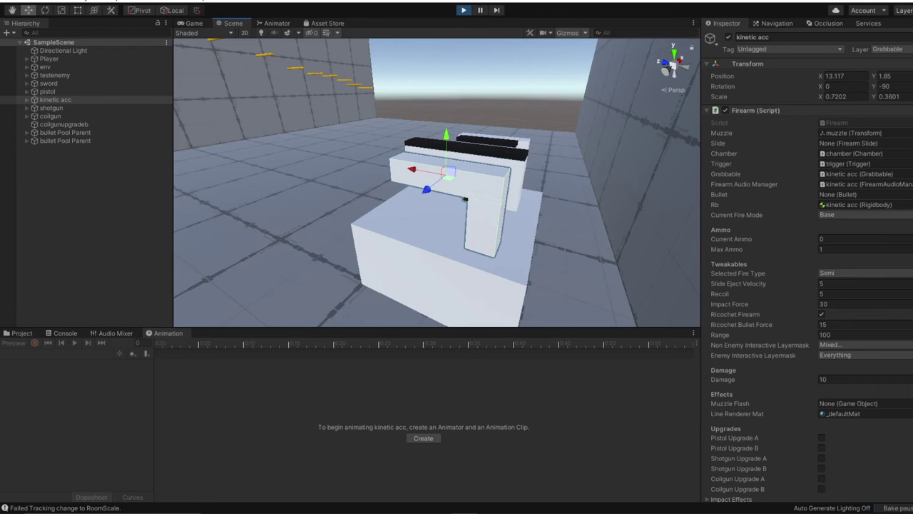
right_drag(436, 182, 438, 161)
key(w)
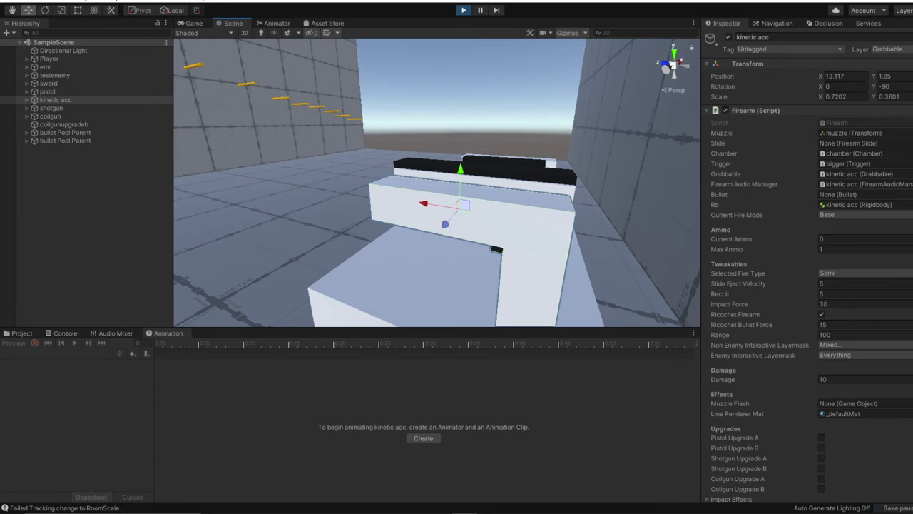
mouse_move(438, 160)
right_down()
mouse_move(438, 134)
mouse_move(437, 174)
right_up()
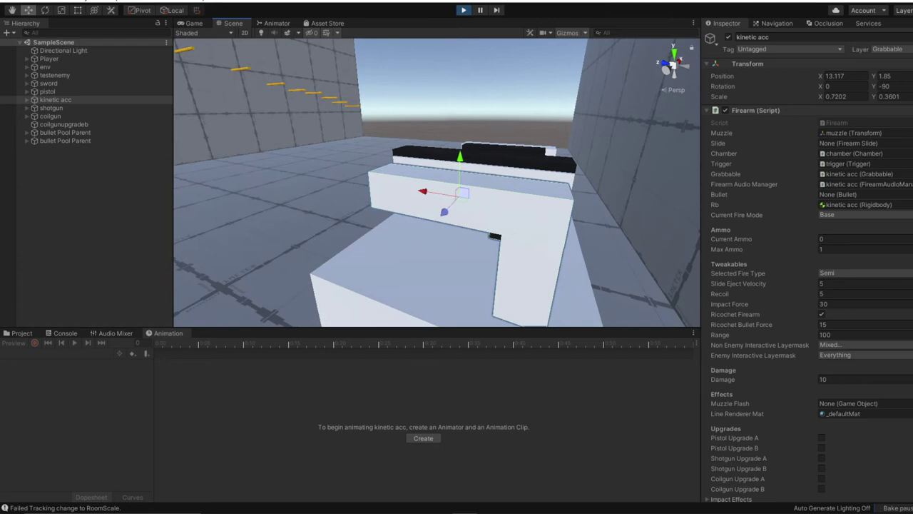
Fire the kinetic acc from its Firearm component and observe the weapon.
scroll(806, 271, down, 10)
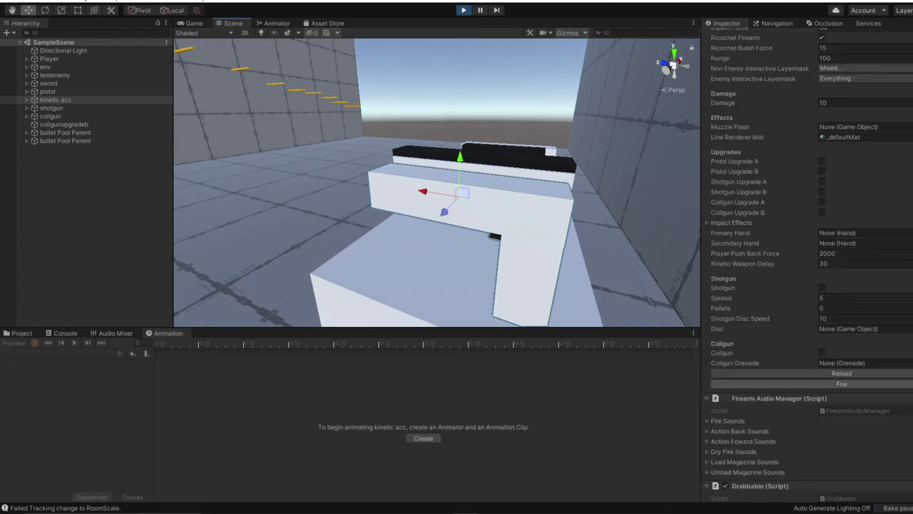
click(842, 384)
right_drag(514, 193, 405, 168)
key(s)
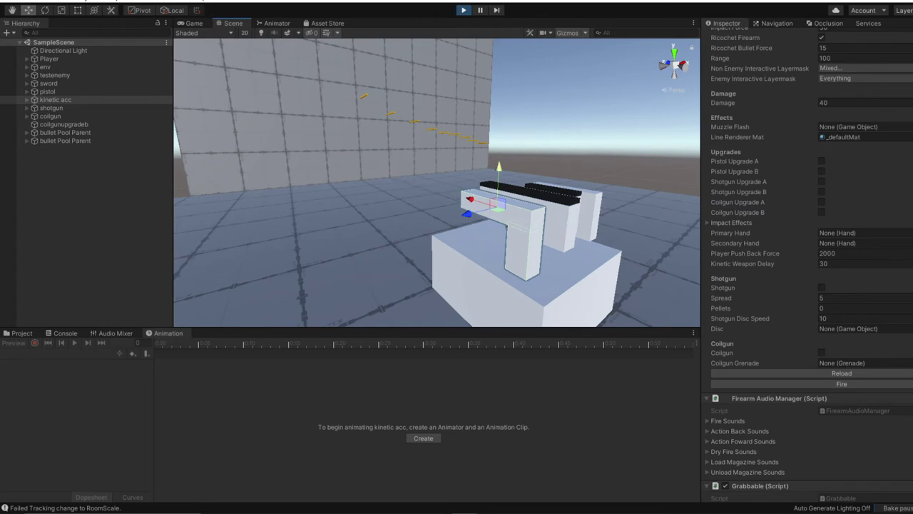
right_drag(405, 168, 444, 174)
key(s)
key(a)
right_drag(407, 201, 405, 201)
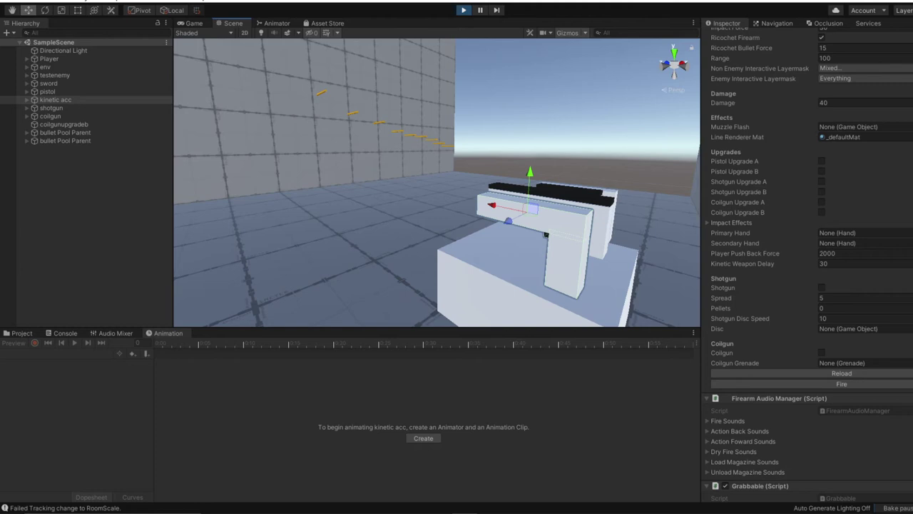
Select the coilgun's parent object, collapse its children and fire it from its Firearm component.
key(w)
right_drag(407, 201, 293, 207)
key(d)
key(d)
click(442, 220)
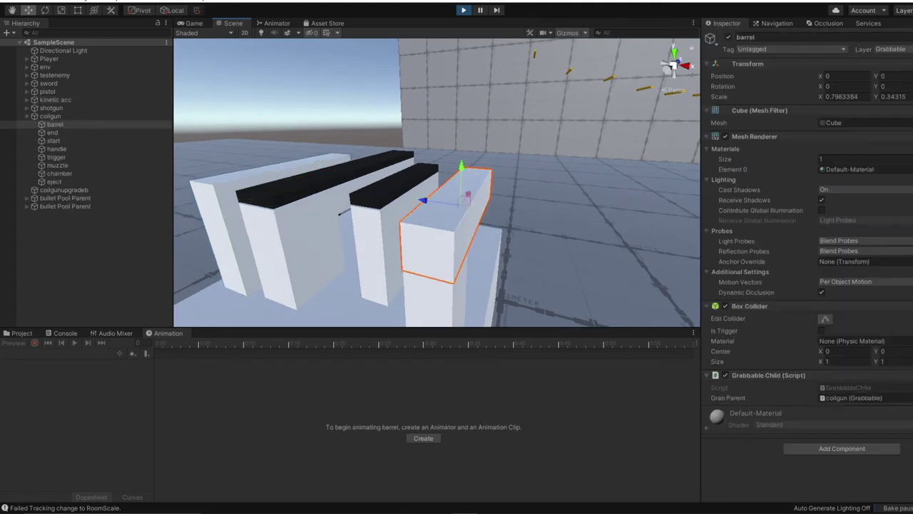
click(60, 116)
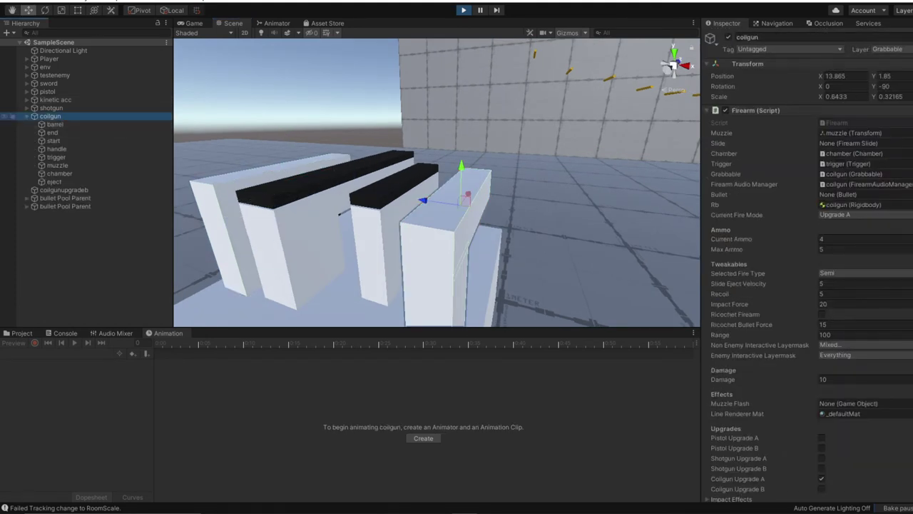
click(27, 116)
scroll(806, 271, down, 5)
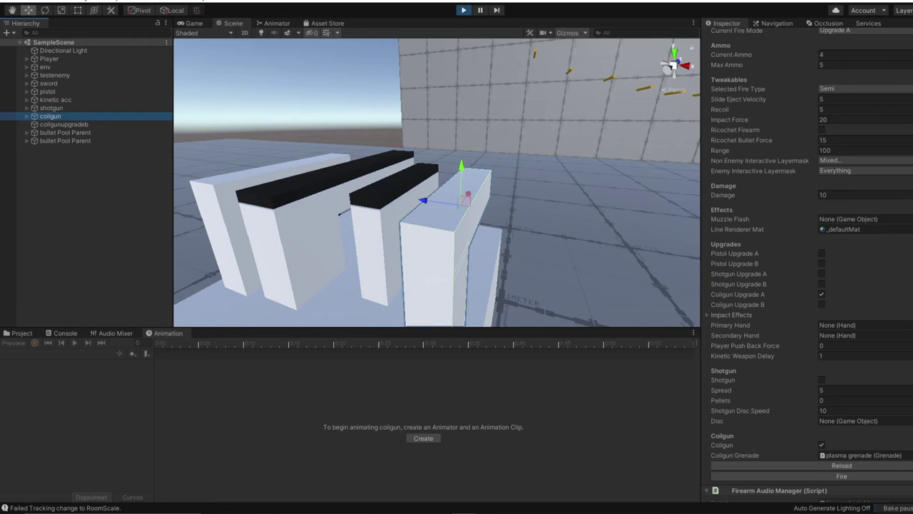
click(841, 476)
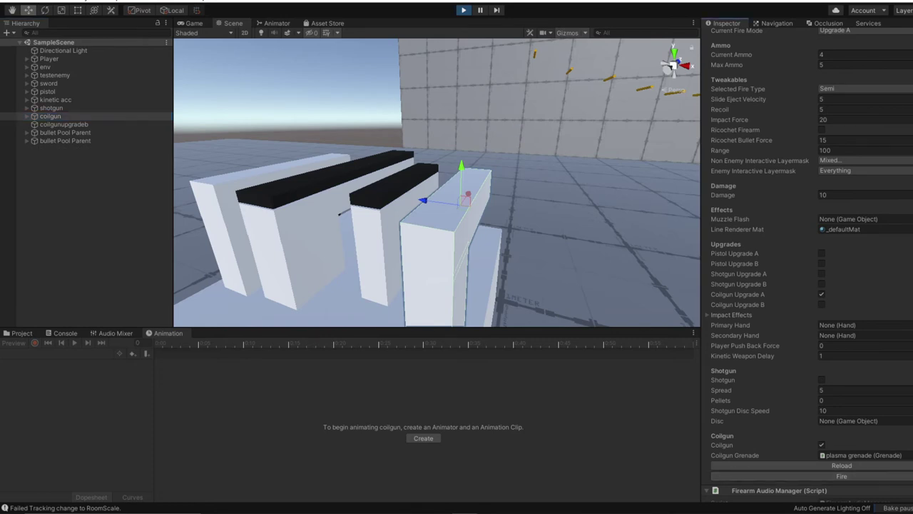
Review the coilgun's Current Fire Mode options and keep Upgrade A selected.
key(w)
right_drag(436, 193, 479, 199)
key(s)
scroll(806, 264, up, 3)
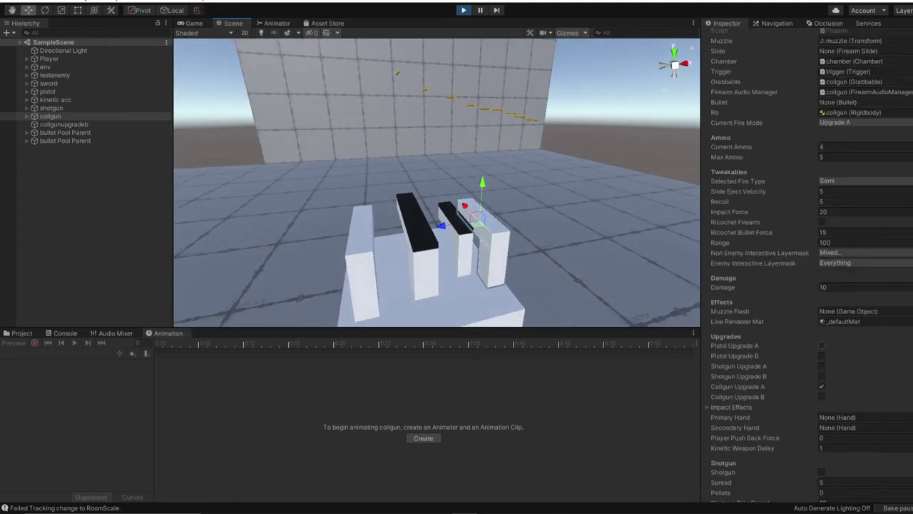
click(856, 121)
click(842, 145)
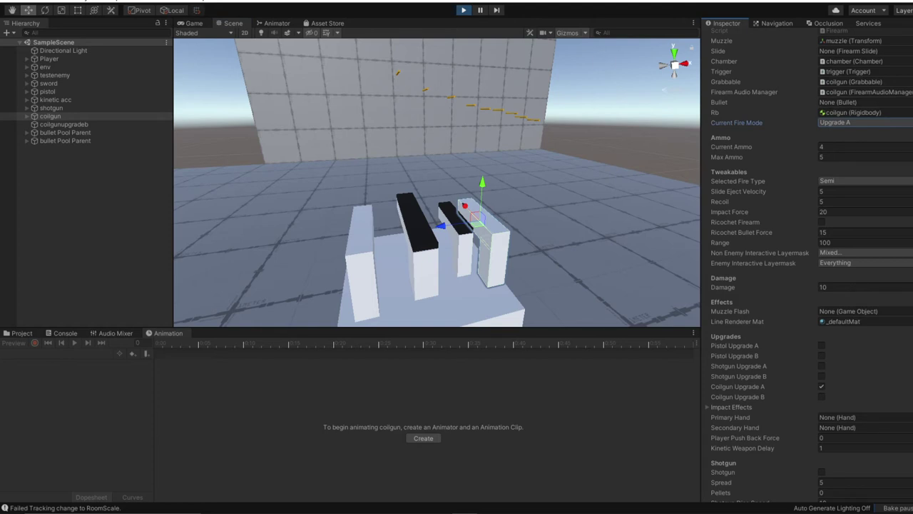
Return to the kinetic acc parent object to view its Firearm settings, with its children collapsed.
click(361, 241)
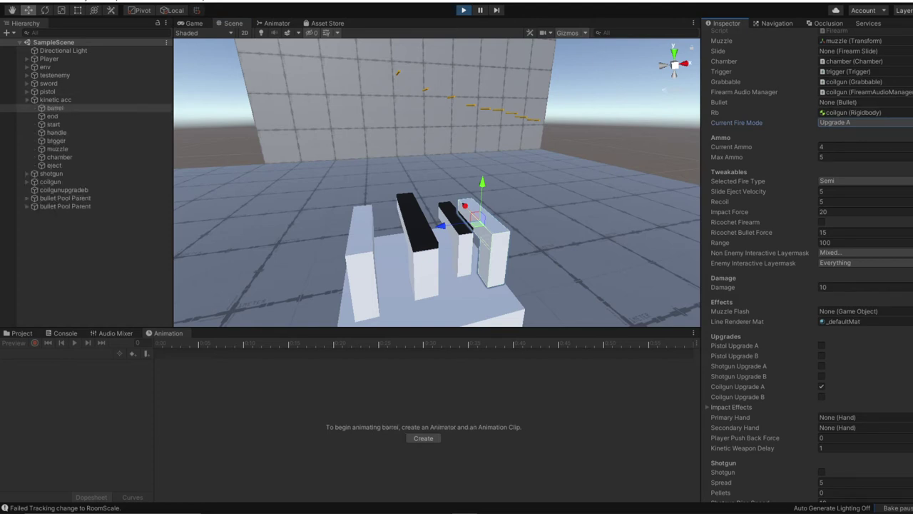
click(55, 100)
click(27, 100)
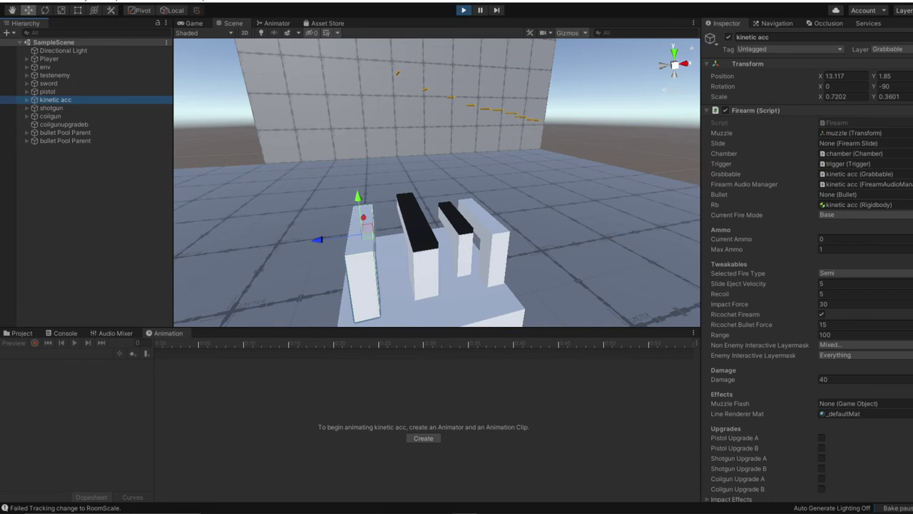
Reselect the coilgun's parent object and fire it again in Upgrade A mode.
click(491, 224)
click(27, 116)
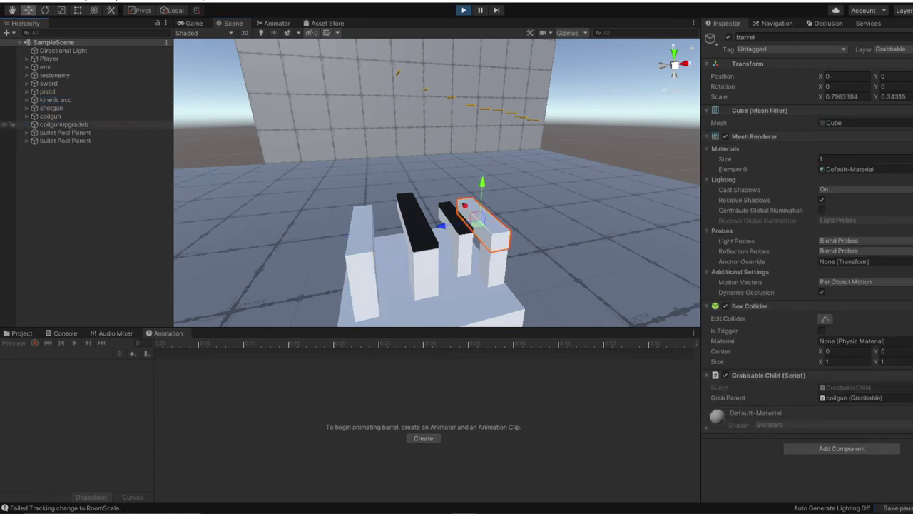
click(64, 124)
click(51, 116)
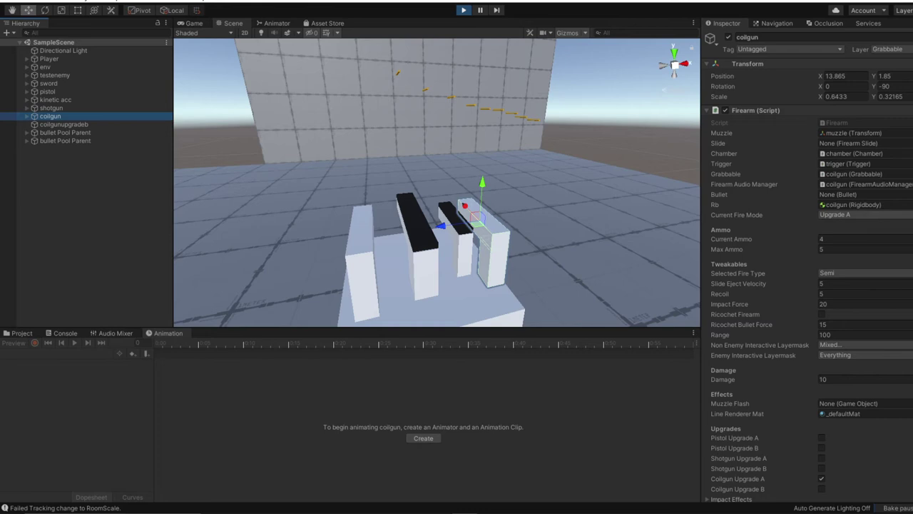
scroll(806, 271, down, 10)
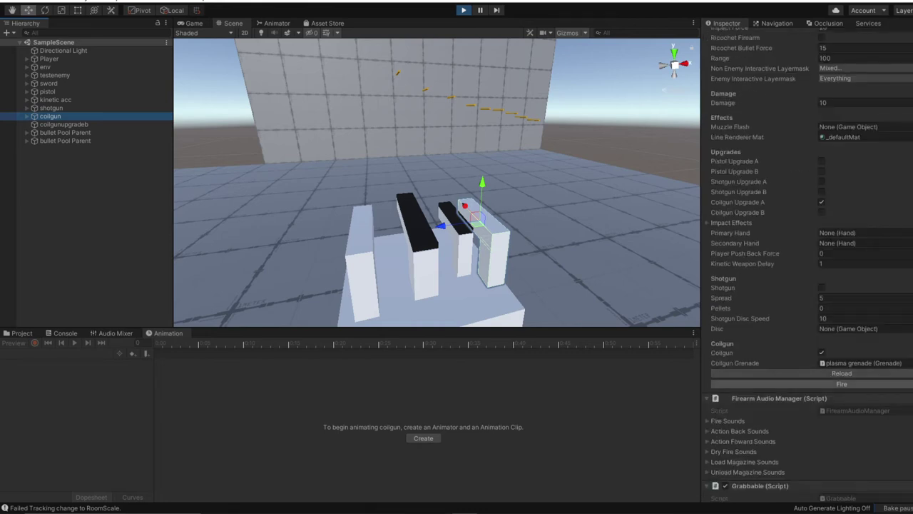
click(841, 383)
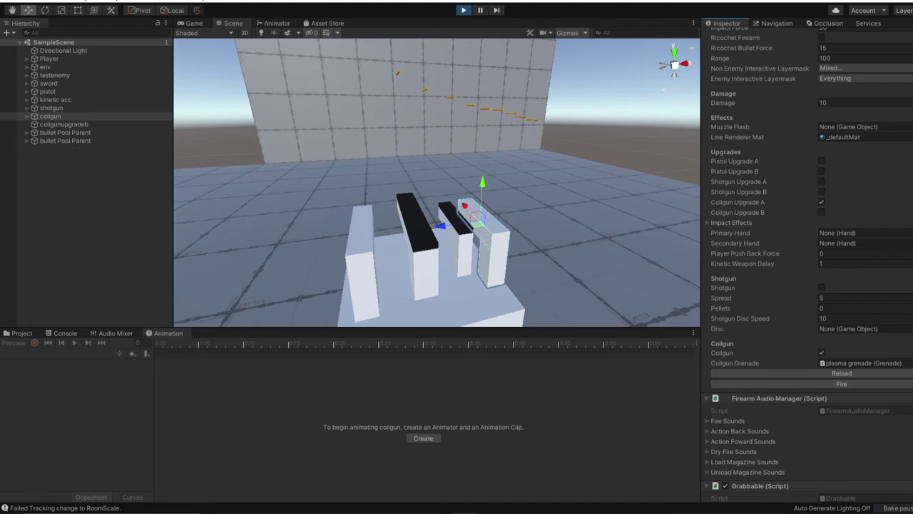
Add a 3D sphere to the running scene.
right_click(69, 191)
mouse_move(114, 299)
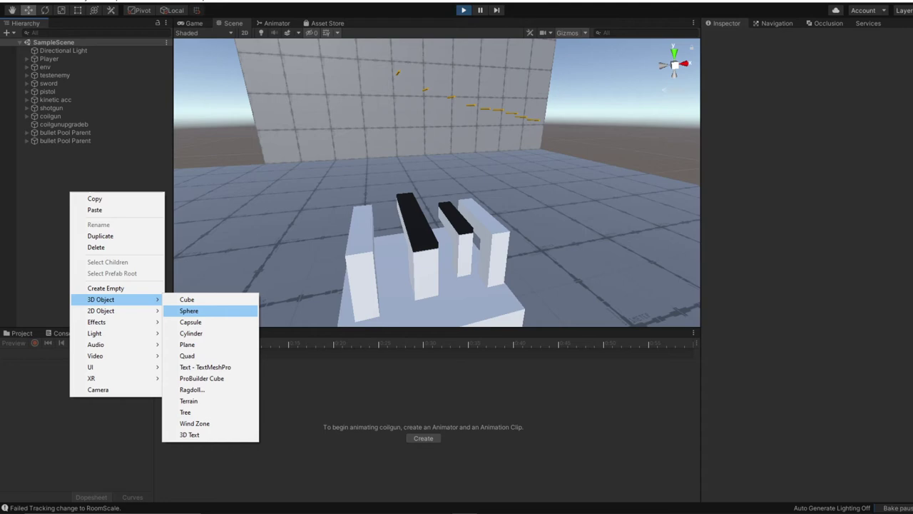
click(189, 311)
drag(436, 143, 437, 138)
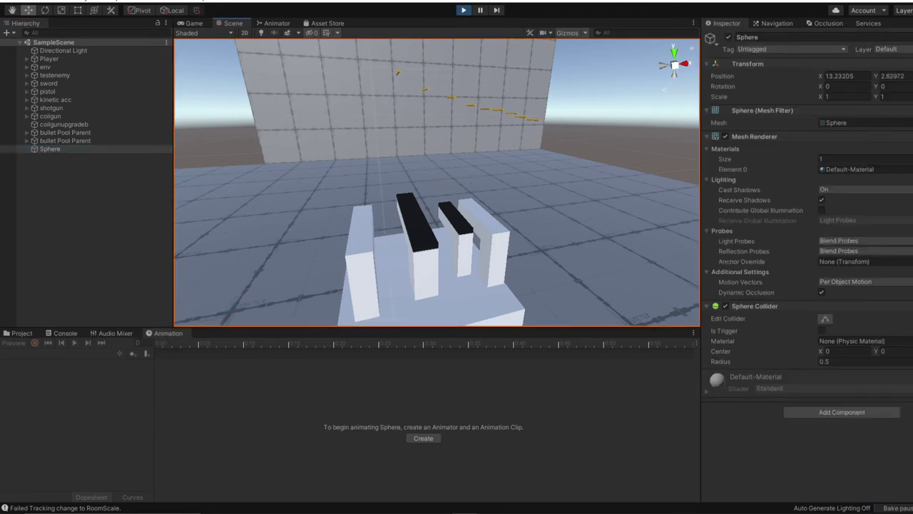
Scale the sphere down to about 0.79 and move it into the open area in front of the weapons at X 13.89.
key(s)
right_drag(437, 182, 624, 178)
key(w)
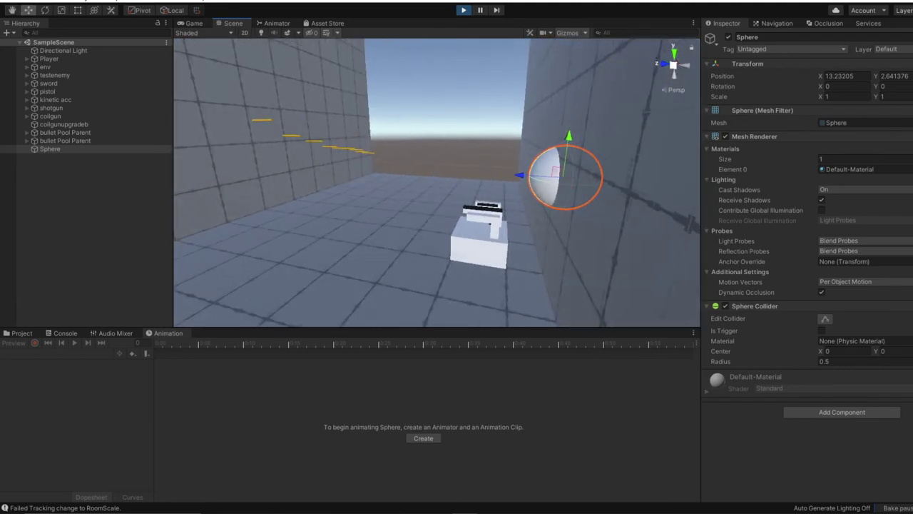
key(r)
drag(563, 177, 553, 178)
key(w)
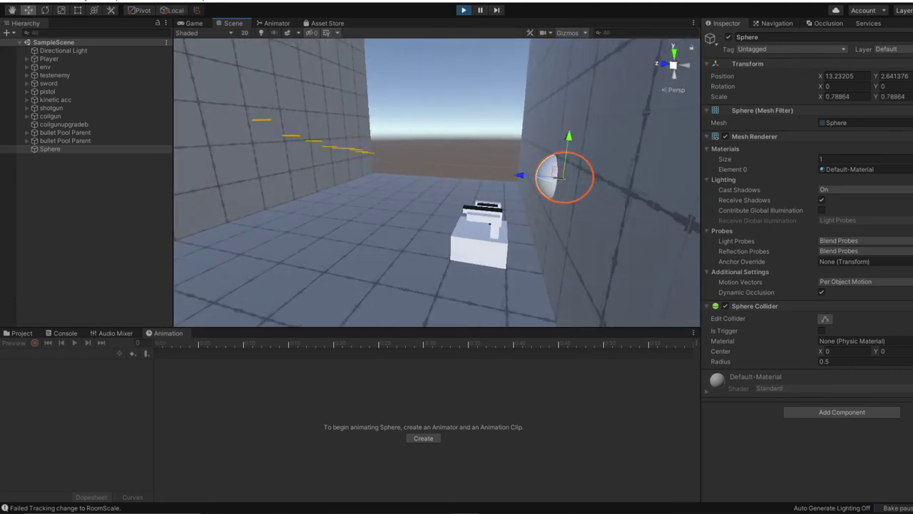
Add a Rigidbody component to the sphere.
click(842, 411)
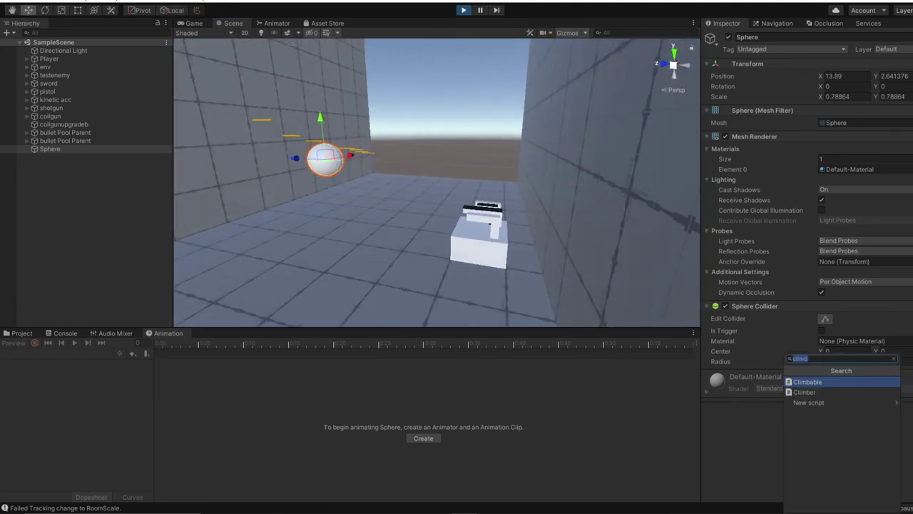
text(rig)
key(Return)
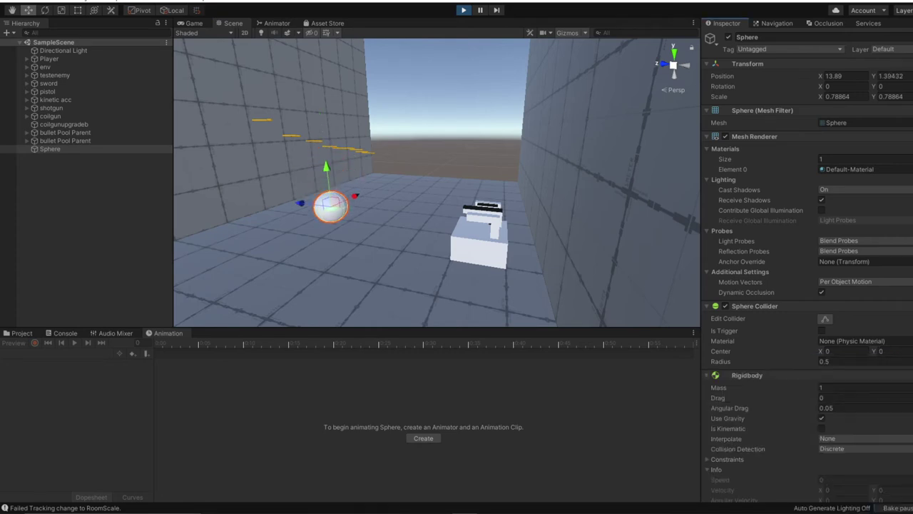
Duplicate the sphere five times and cluster the copies together on the floor in front of the weapons.
right_drag(457, 178, 370, 177)
key(ctrl+d)
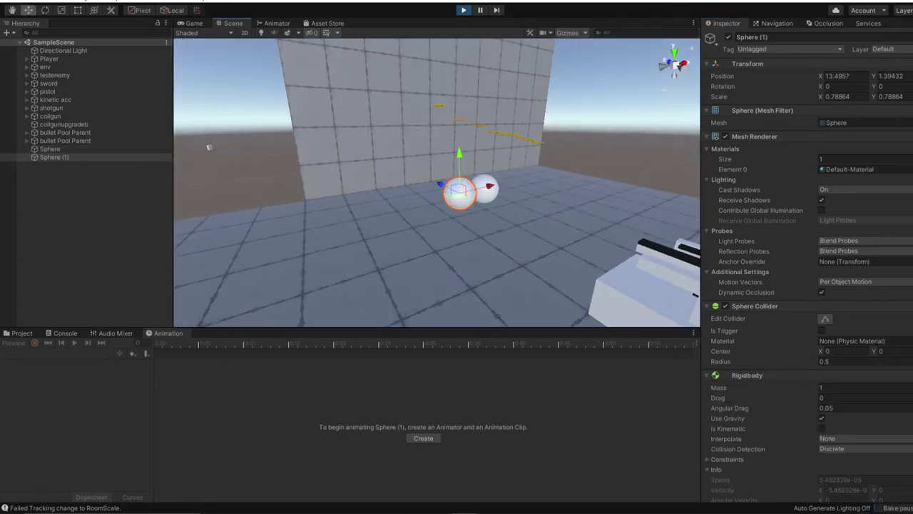
key(ctrl+d)
key(ctrl+d)
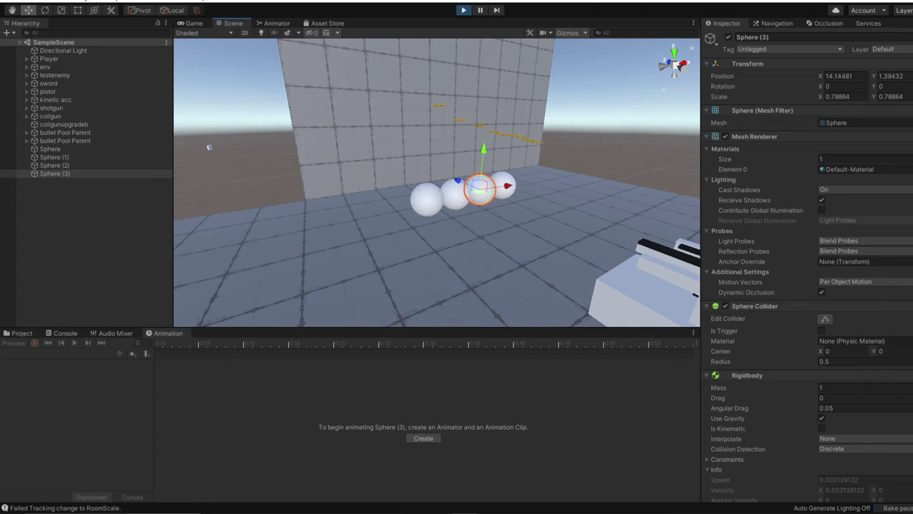
key(ctrl+d)
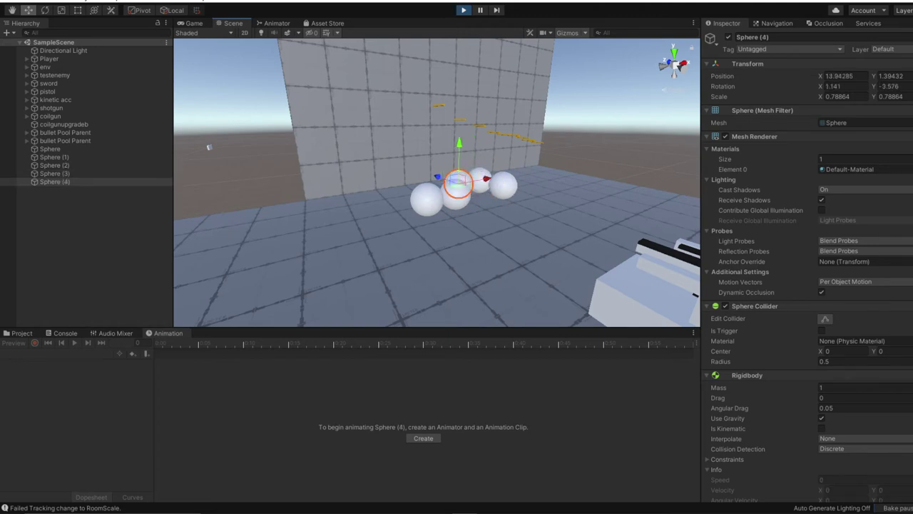
key(ctrl+d)
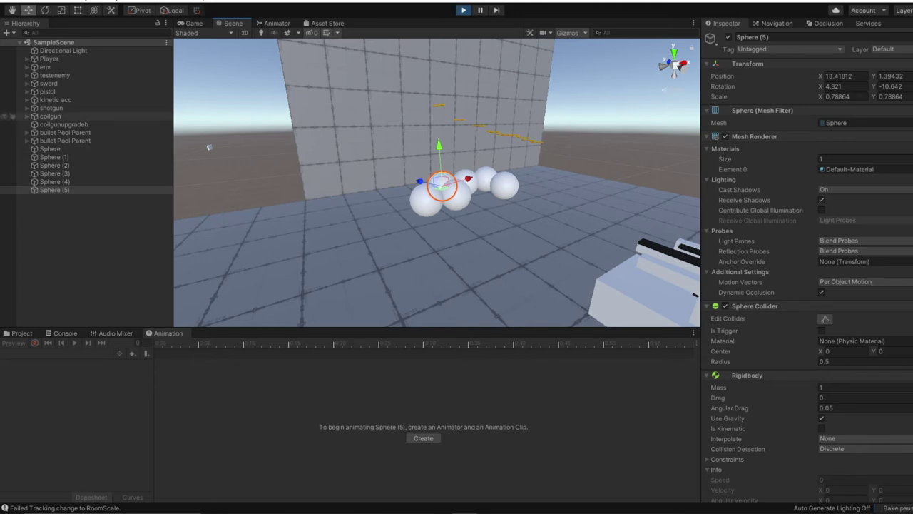
Select the coilgun and fire it twice in Upgrade A mode to test its effect on the spheres.
click(50, 116)
right_drag(437, 183, 476, 186)
scroll(856, 380, down, 6)
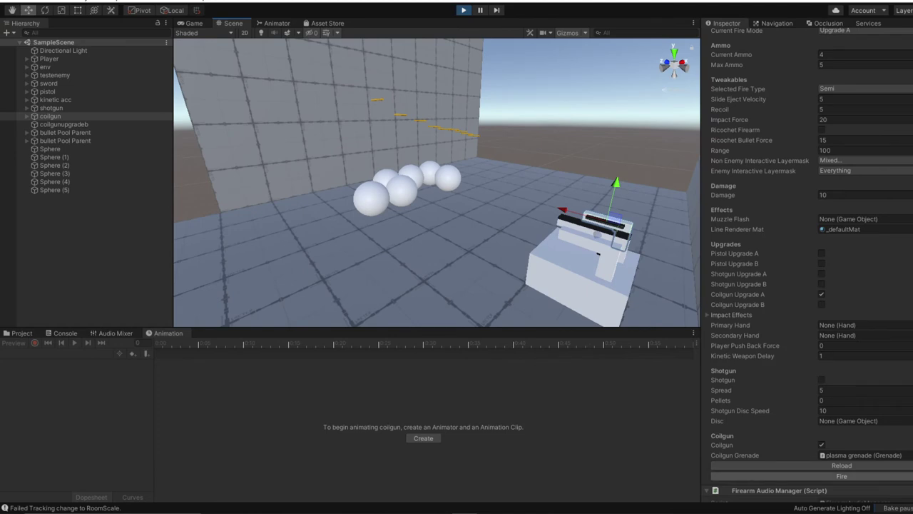
click(842, 476)
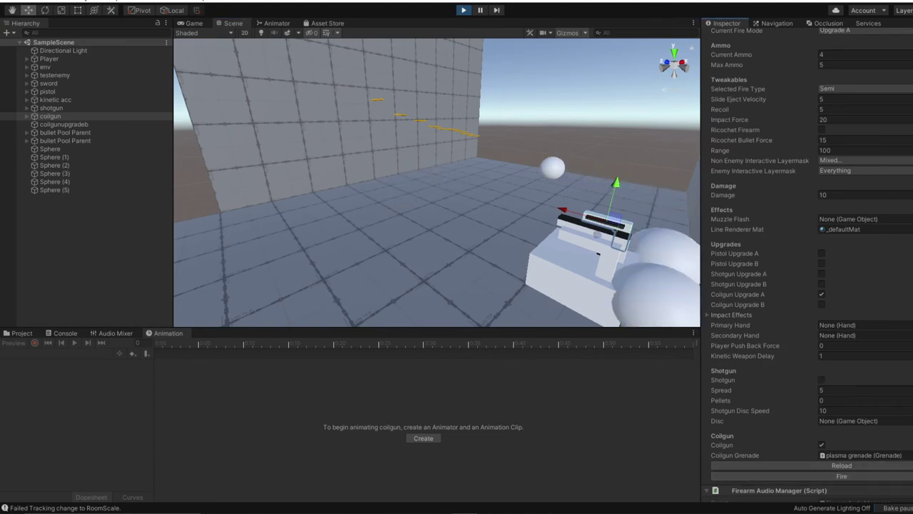
right_drag(437, 183, 481, 191)
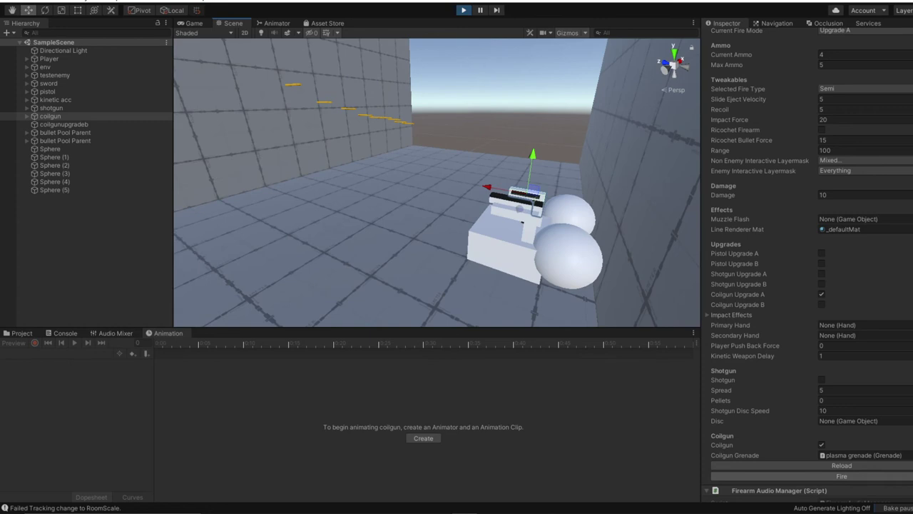
click(842, 476)
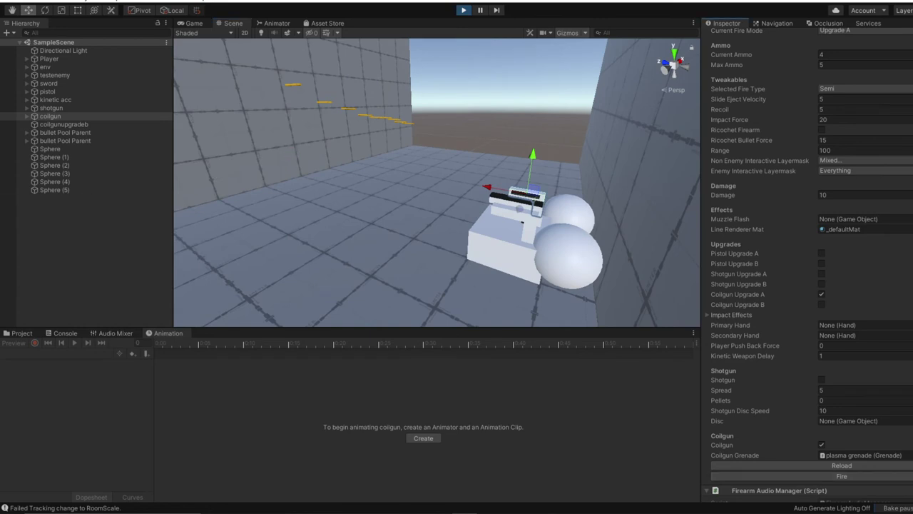
Delete all six spheres from the scene.
right_drag(436, 187, 465, 180)
key(w)
click(55, 190)
shift+click(51, 149)
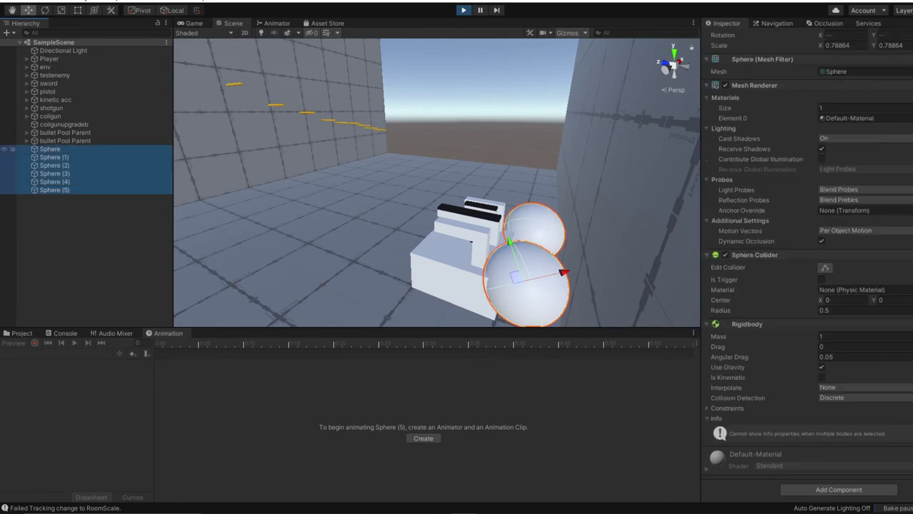
key(Delete)
Reselect the coilgun's parent object and set its Current Fire Mode to Base.
right_drag(442, 189, 288, 200)
key(w)
key(s)
click(492, 225)
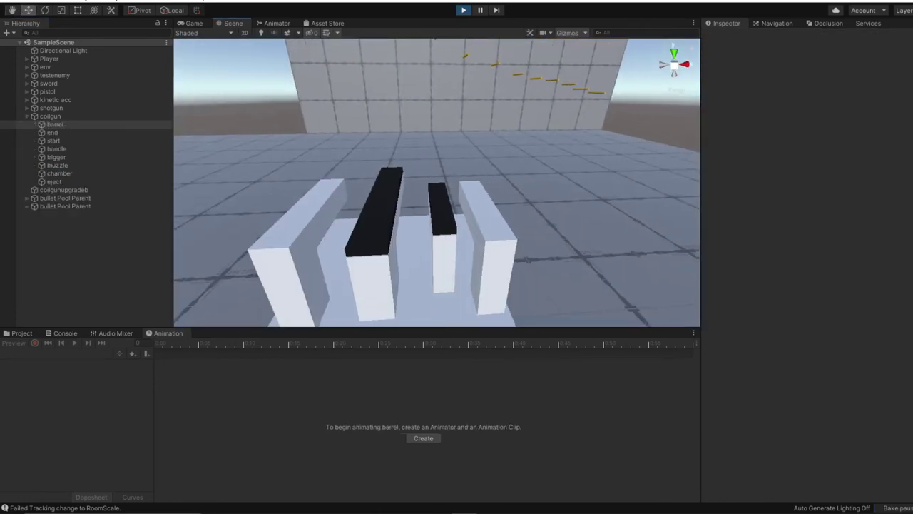
click(51, 116)
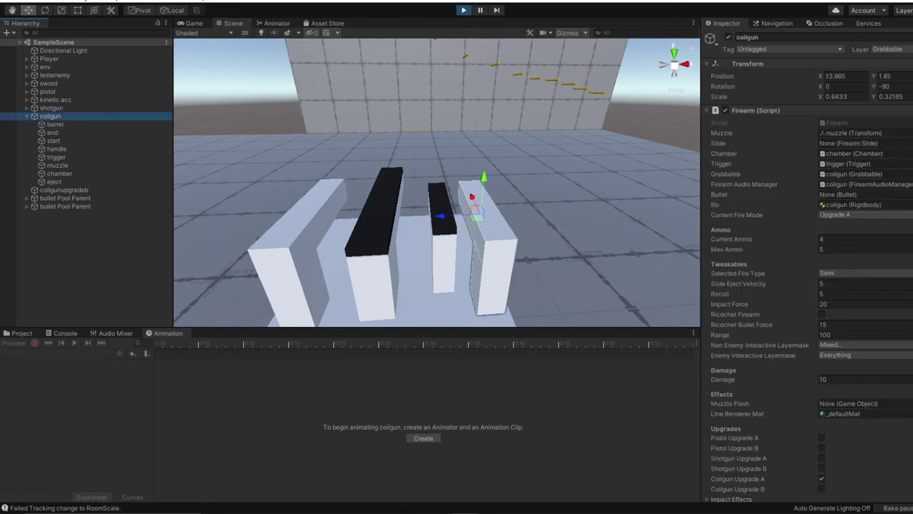
click(848, 215)
click(849, 226)
scroll(841, 342, down, 9)
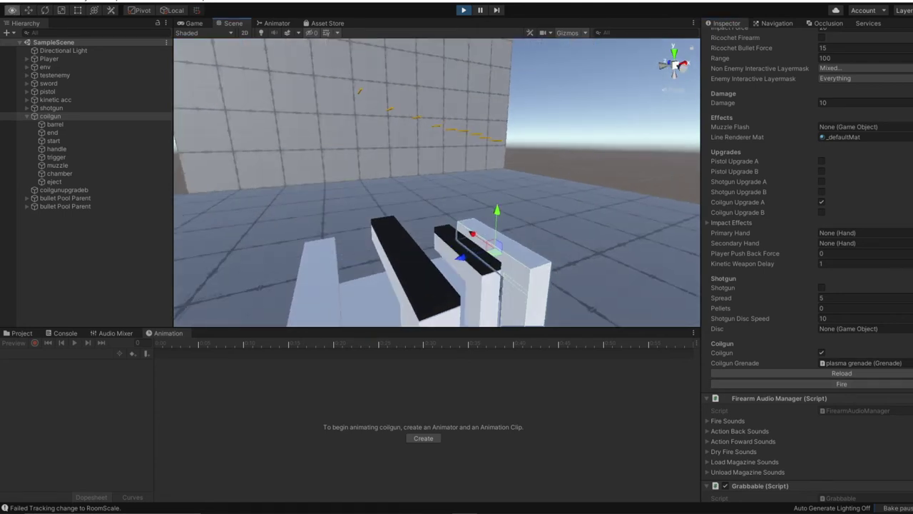
scroll(806, 271, up, 5)
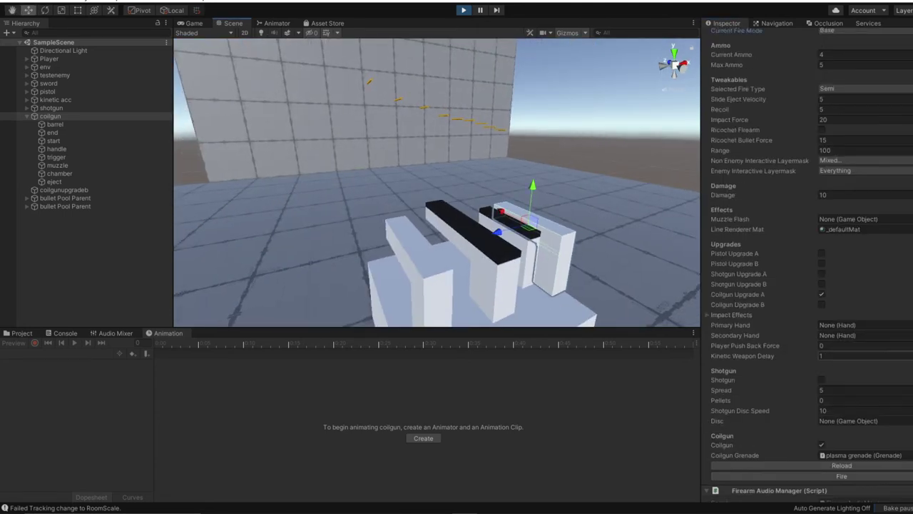
Set the coilgun's Current Fire Mode to Upgrade A and fire it.
click(852, 123)
click(853, 145)
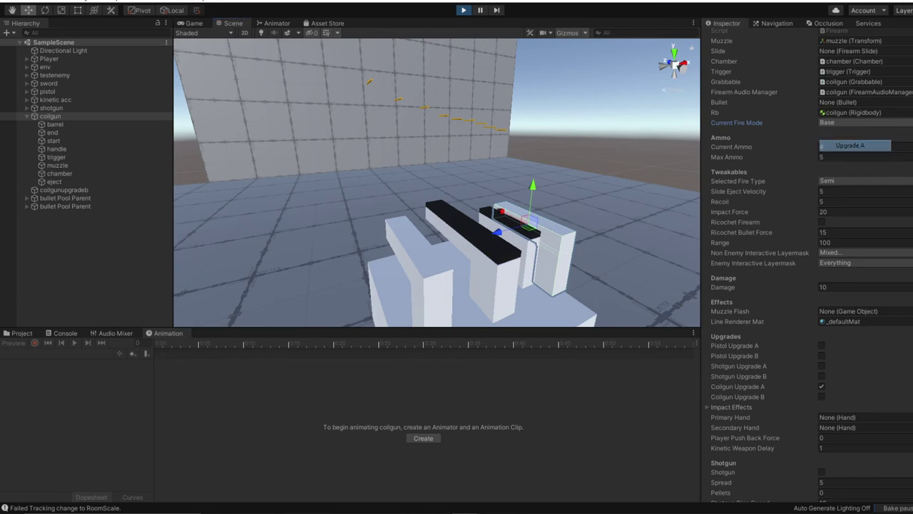
scroll(849, 214, down, 5)
click(842, 384)
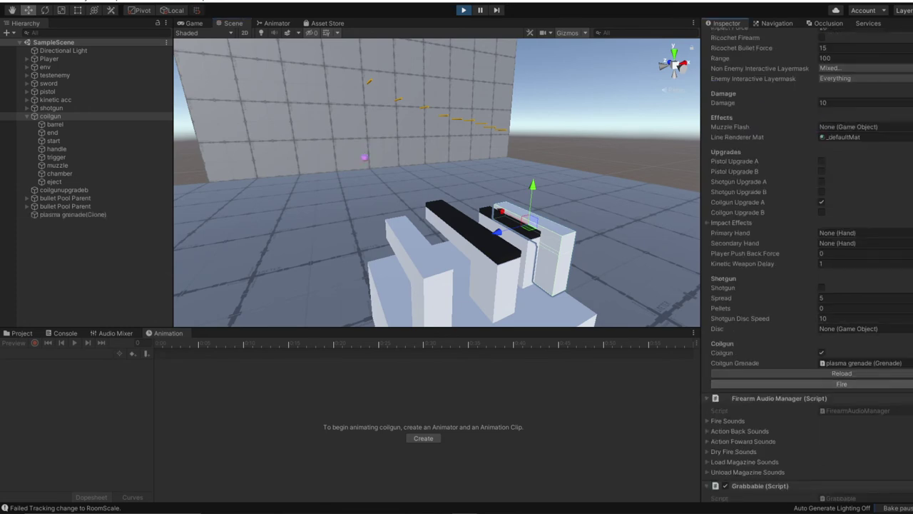
Select the pistol's parent object to view its Firearm settings and collapse its children.
right_drag(436, 182, 354, 207)
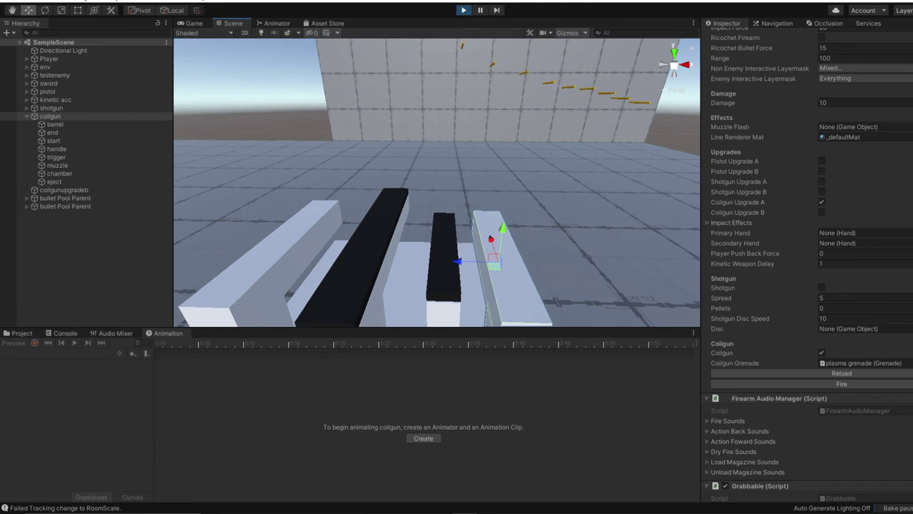
right_drag(436, 182, 441, 220)
right_drag(436, 183, 444, 188)
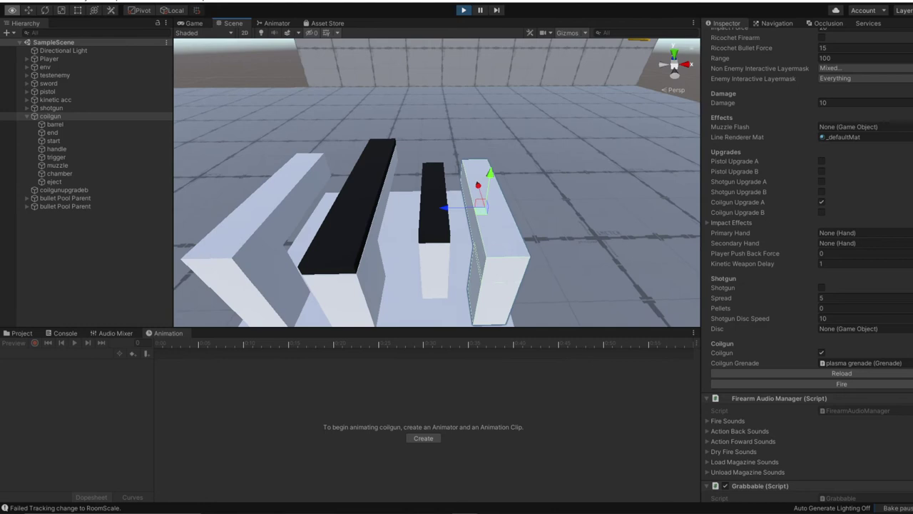
click(435, 214)
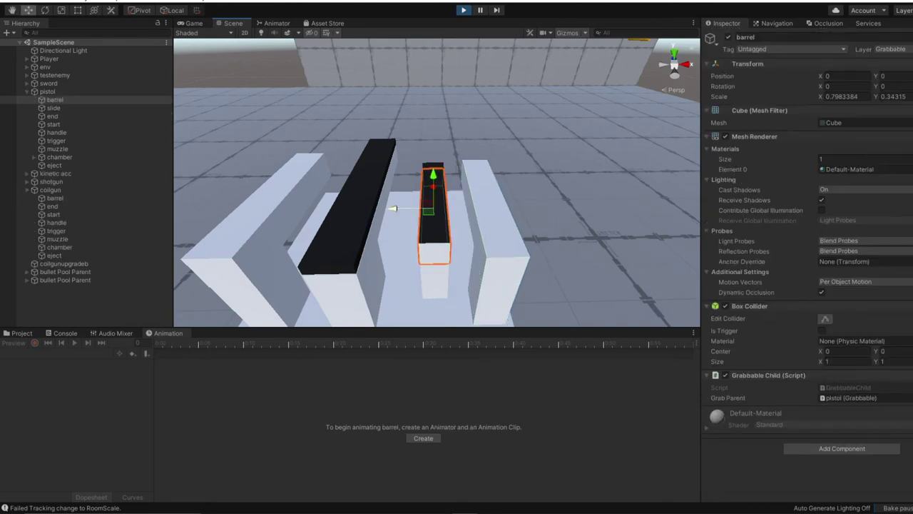
click(48, 91)
click(27, 91)
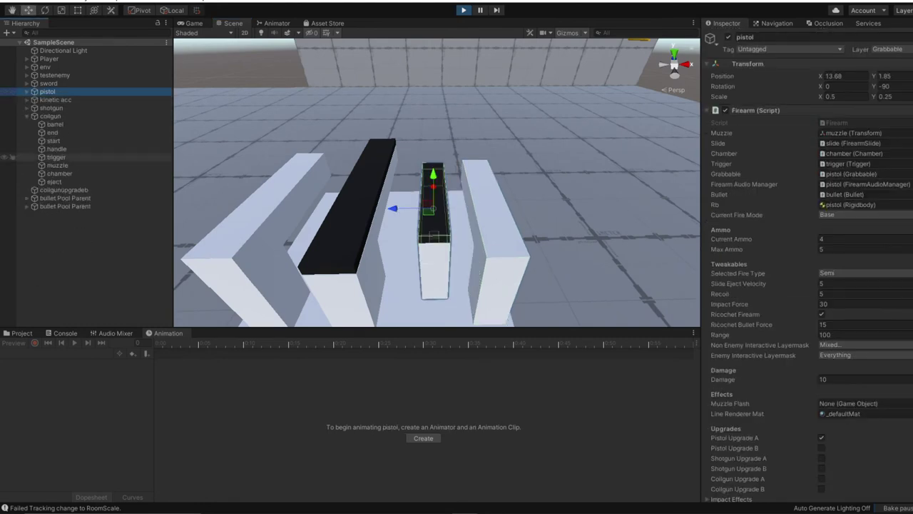
Select the shotgun's parent object and collapse the coilgun's children.
click(50, 116)
click(52, 108)
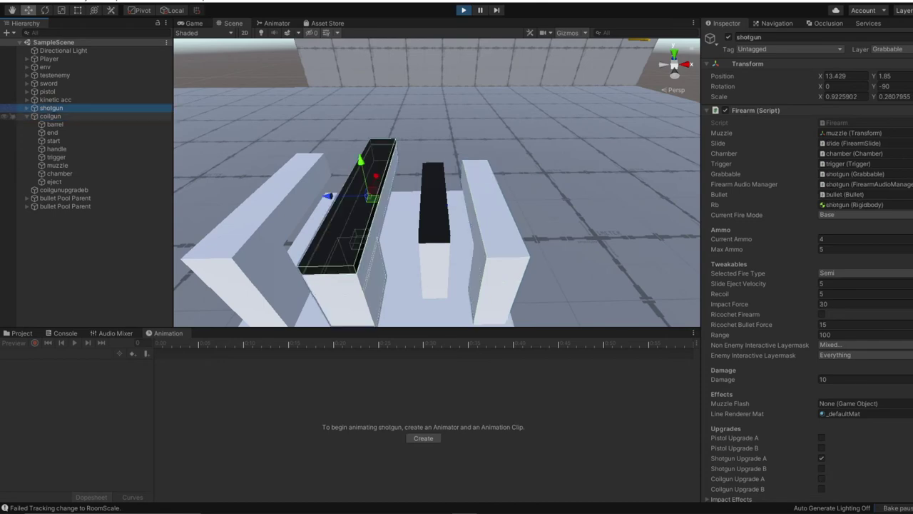
click(27, 117)
Fire the shotgun in Base mode from its Firearm component.
alt+drag(437, 193, 364, 178)
right_drag(364, 178, 413, 151)
key(a)
key(a)
alt+drag(689, 227, 698, 228)
scroll(806, 271, down, 5)
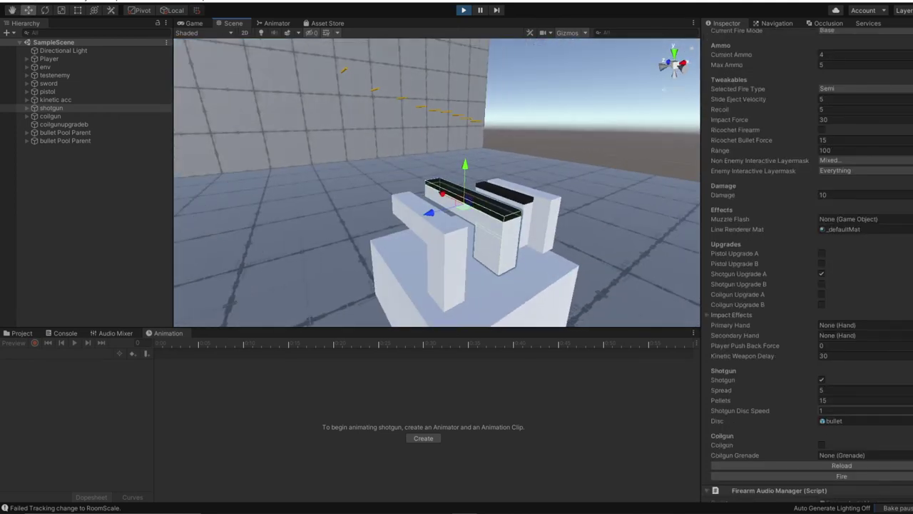
click(842, 475)
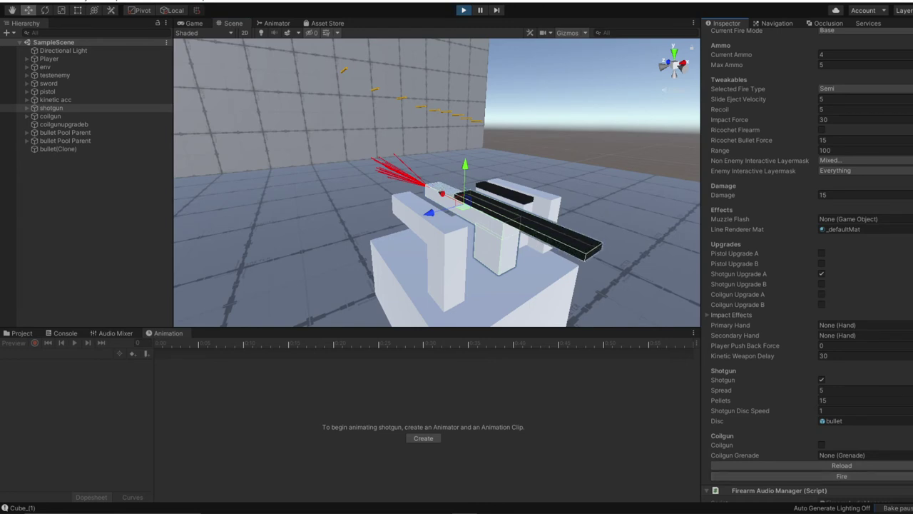
Examine the pellet rays at the shotgun's muzzle, then raise Pellets to 38 and fire again.
right_drag(442, 193, 664, 327)
key(w)
key(a)
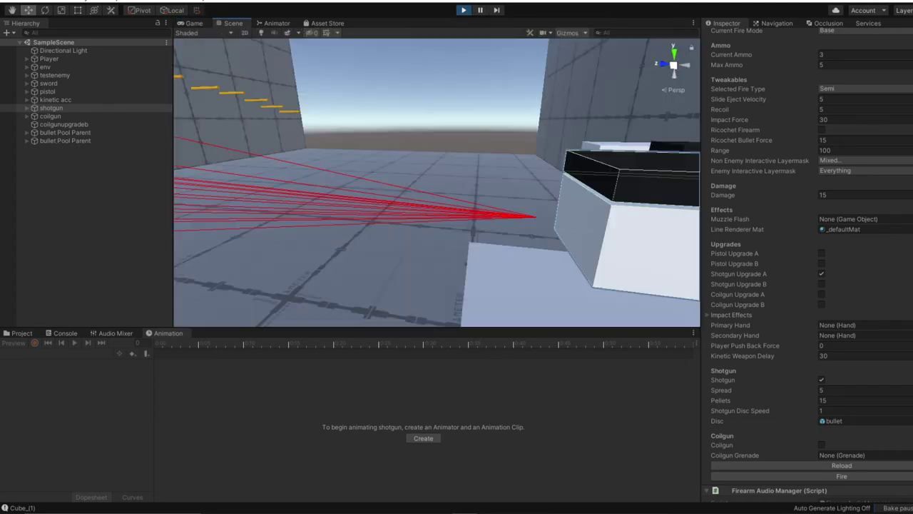
click(861, 400)
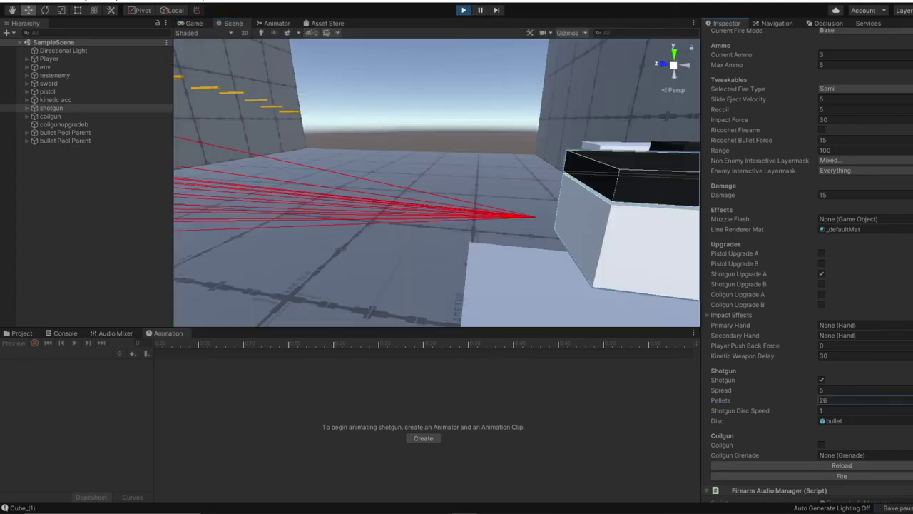
drag(727, 400, 735, 400)
click(820, 476)
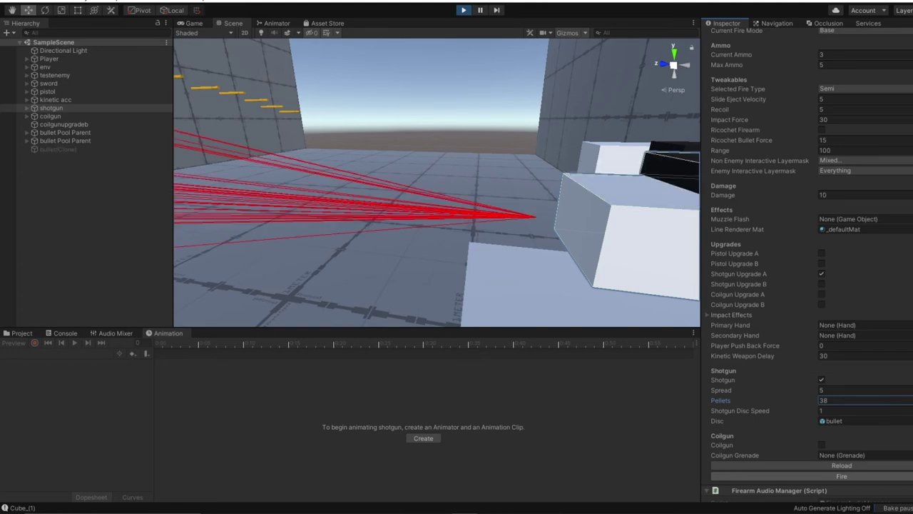
mouse_move(556, 228)
right_down()
mouse_move(441, 201)
mouse_move(569, 224)
right_up()
key(s)
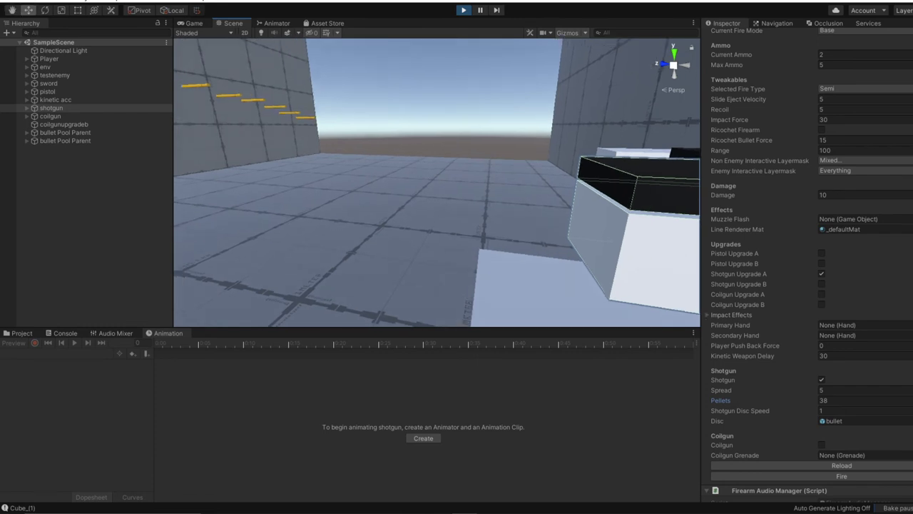
Fire the shotgun with its Spread raised to 9.76 and again with Spread set to 50.
click(865, 390)
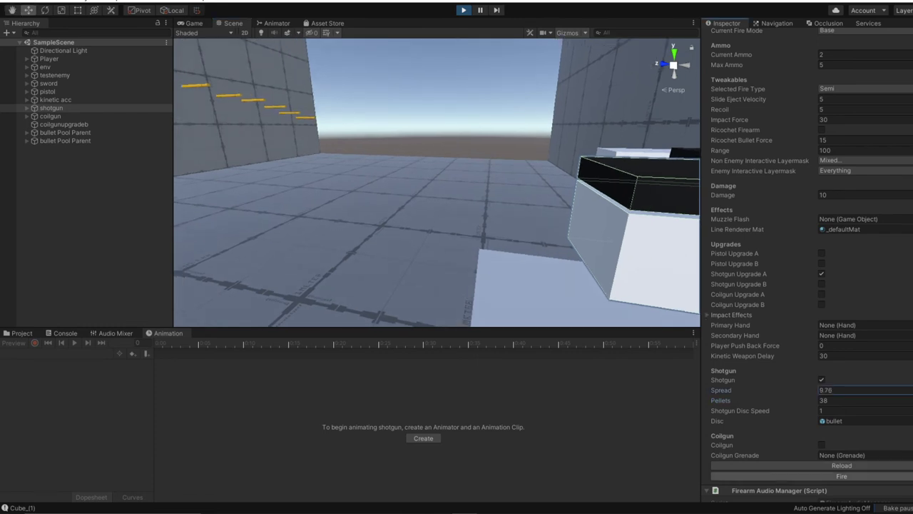
click(841, 475)
mouse_move(599, 242)
right_down()
mouse_move(425, 230)
mouse_move(489, 234)
right_up()
key(s)
click(862, 390)
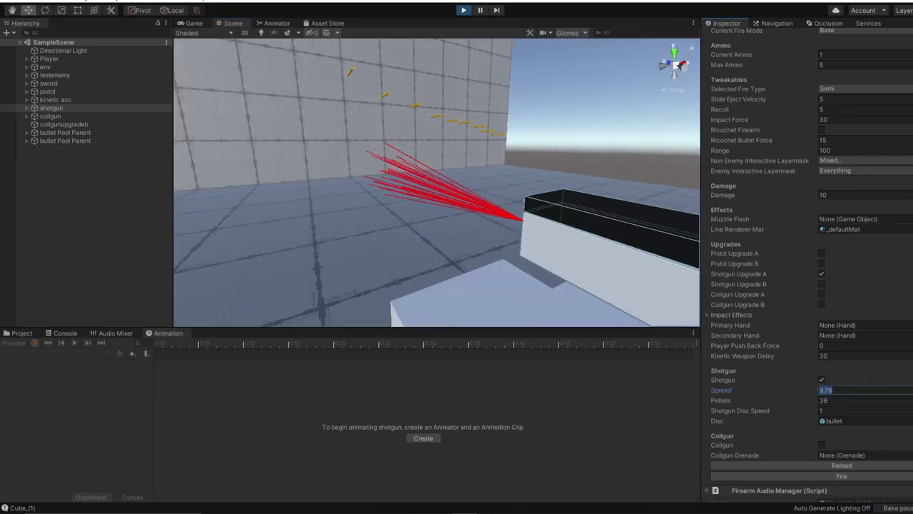
click(842, 476)
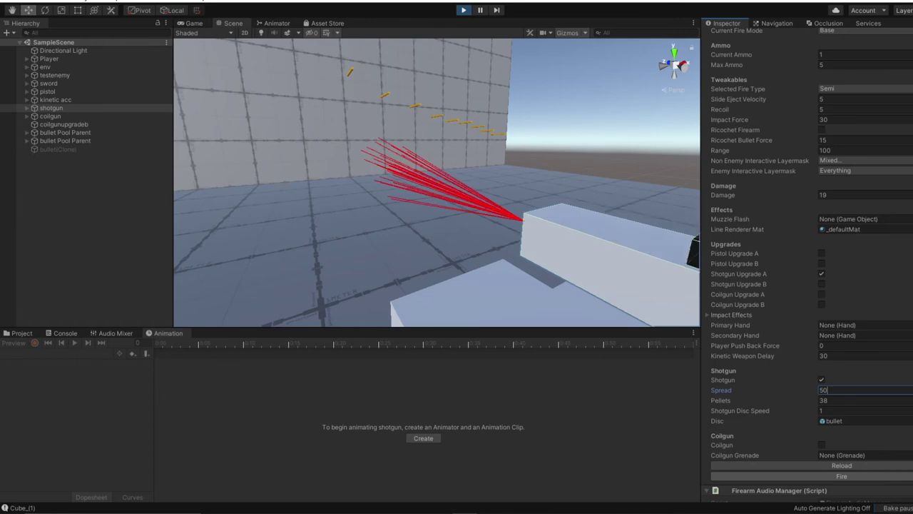
Fire, reload and fire the shotgun again, viewing its pellet rays at Spread 50 from behind the weapons.
right_drag(557, 221, 620, 246)
key(w)
key(s)
right_drag(499, 214, 613, 211)
key(s)
key(w)
key(s)
key(d)
right_drag(542, 211, 431, 218)
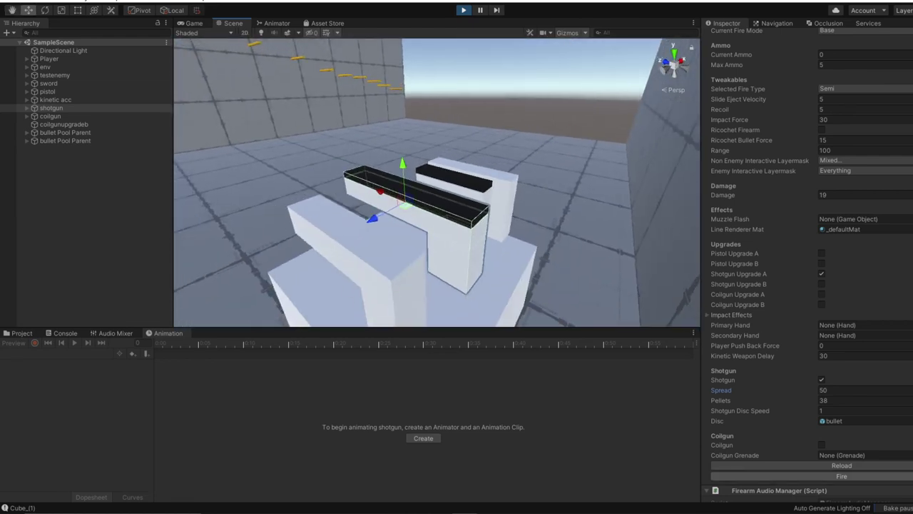
click(842, 476)
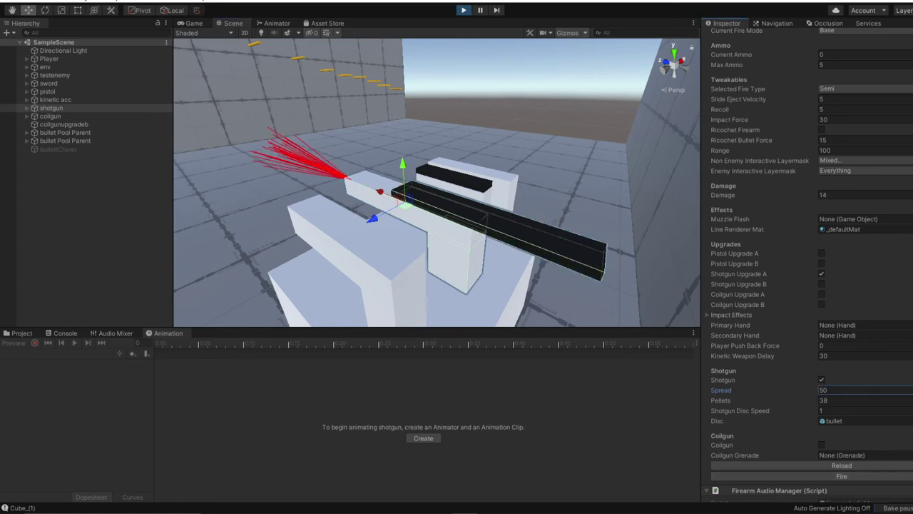
click(842, 465)
click(841, 476)
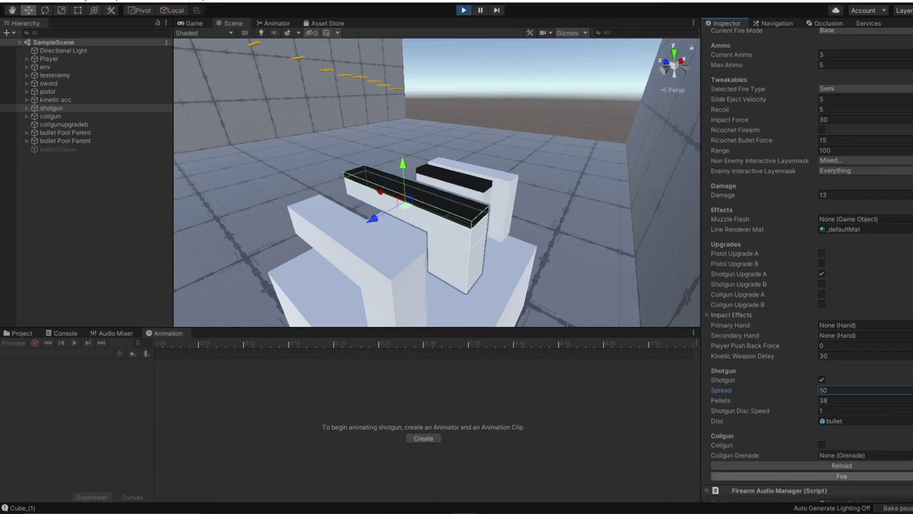
Use up the shotgun's remaining ammo with repeated shots and reload it.
click(842, 476)
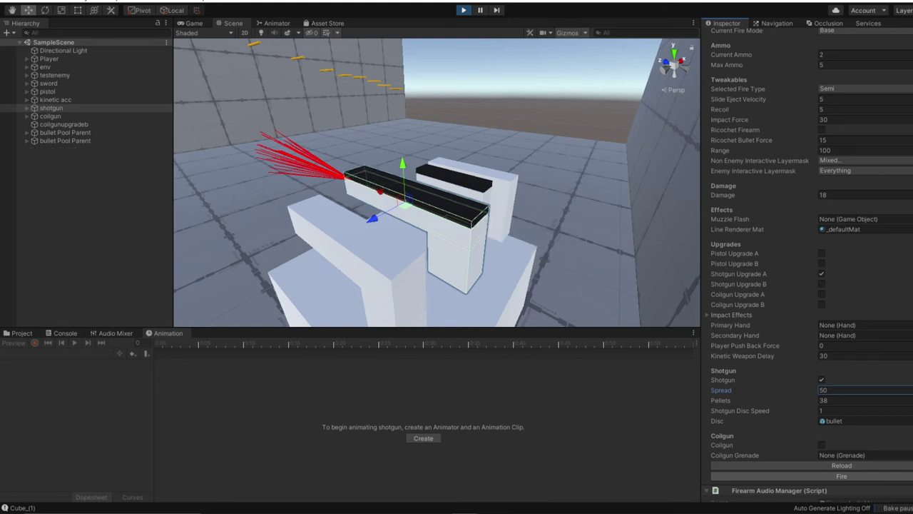
click(842, 476)
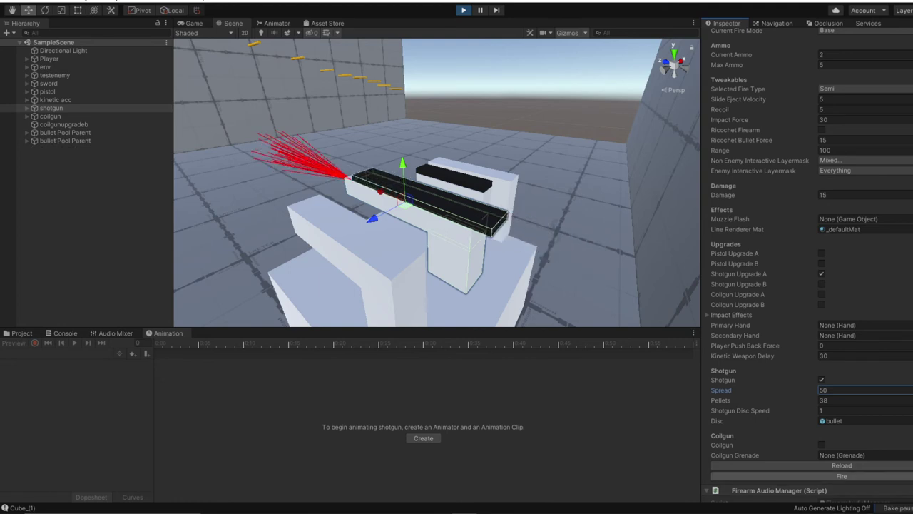
click(842, 476)
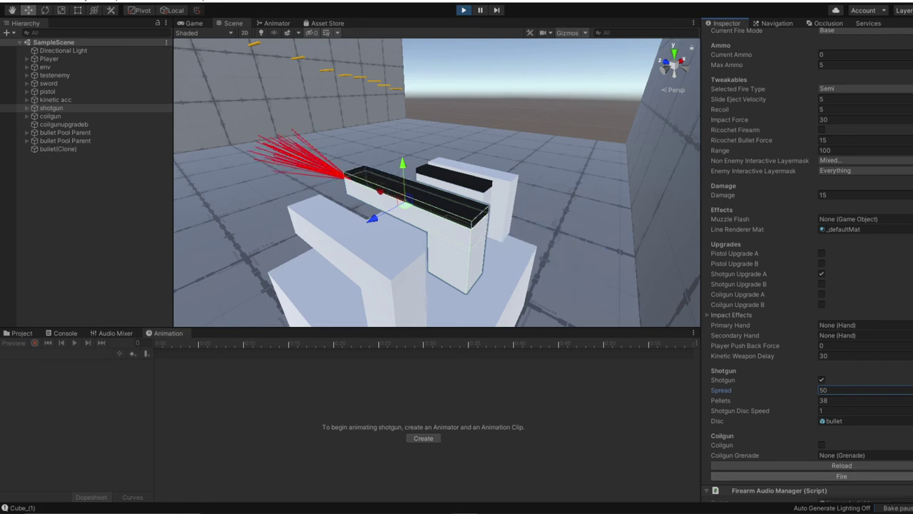
click(842, 476)
mouse_move(437, 183)
right_down()
mouse_move(467, 177)
mouse_move(436, 184)
right_up()
key(w)
key(s)
click(841, 465)
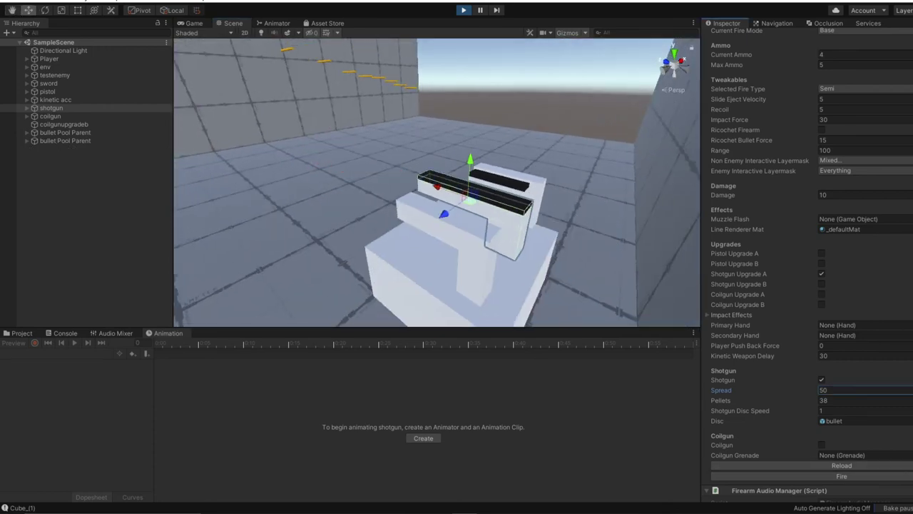
Set the shotgun's Current Fire Mode to Upgrade A and fire it.
right_drag(499, 228, 524, 188)
scroll(805, 294, up, 3)
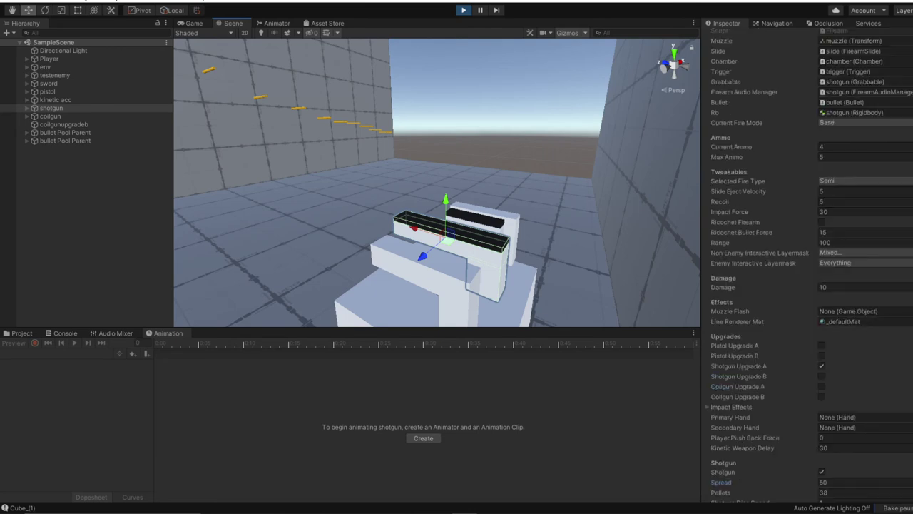
click(856, 122)
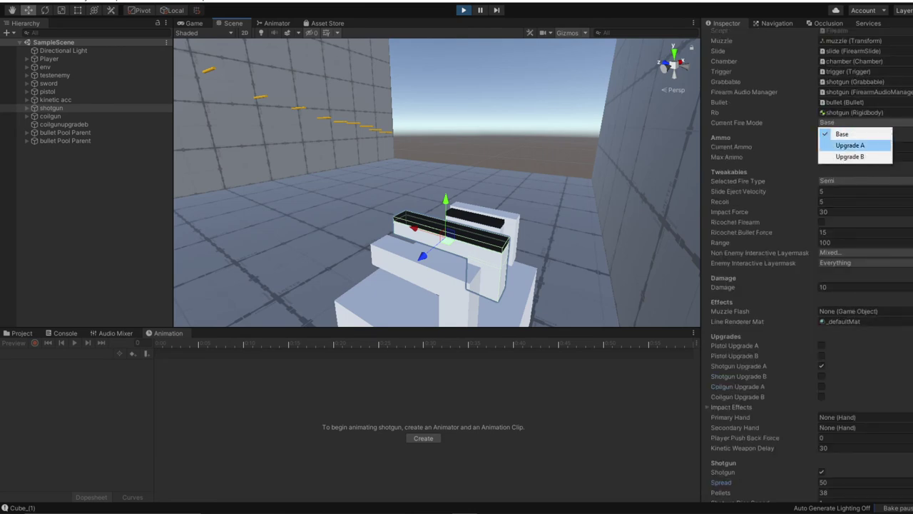
click(850, 145)
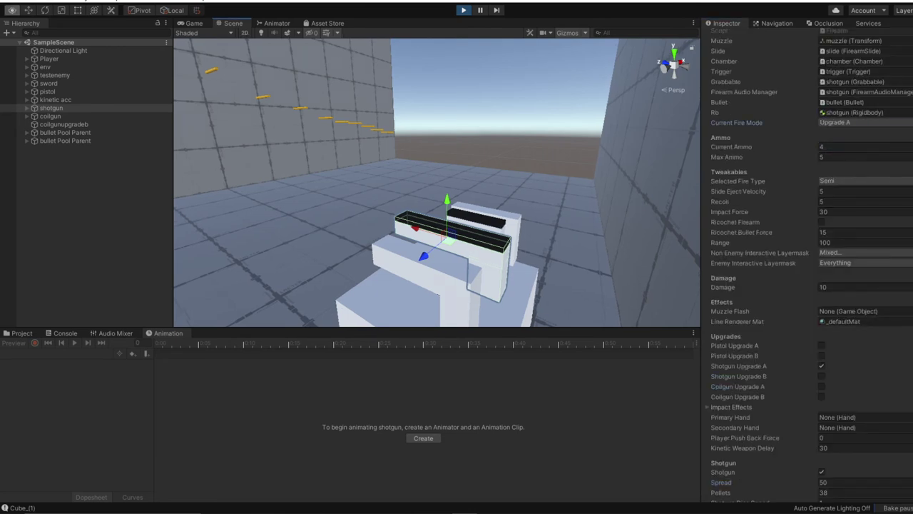
scroll(806, 264, down, 3)
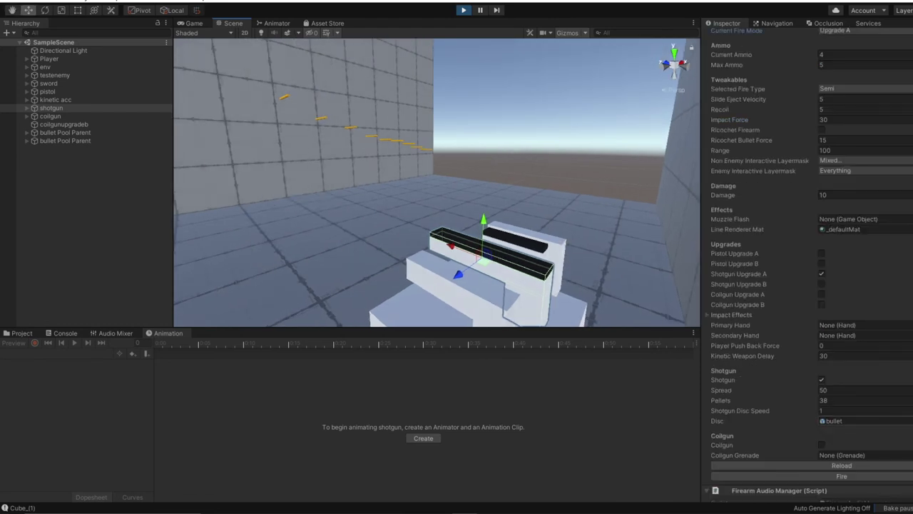
click(841, 476)
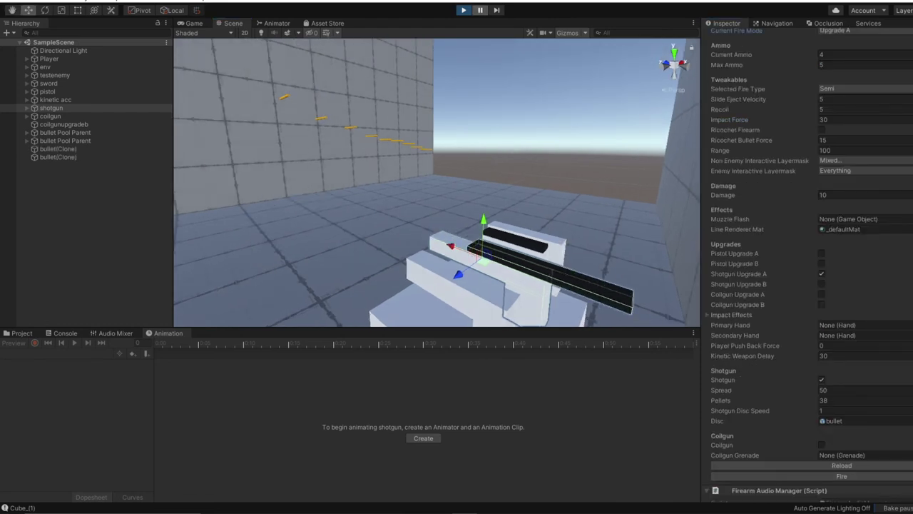
Inspect the two spawned bullet(Clone) objects, checking their components and their location in the scene.
click(50, 149)
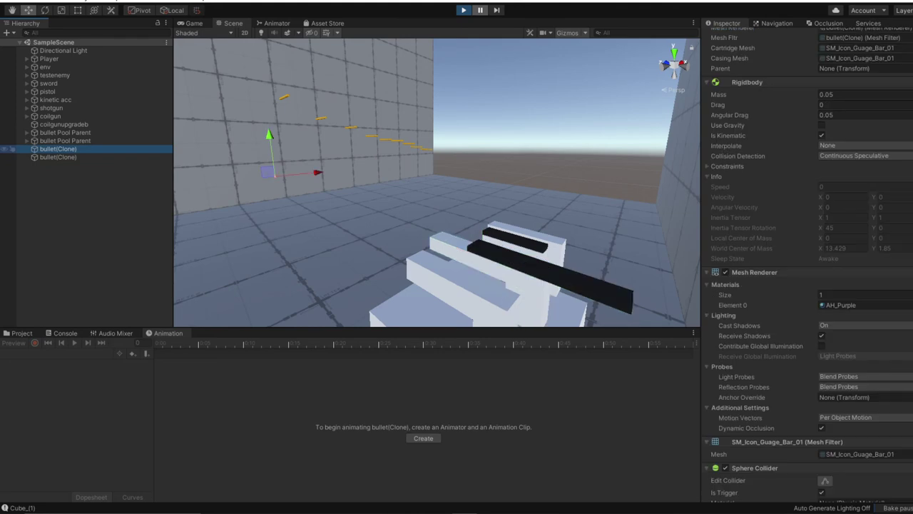
click(50, 156)
click(50, 148)
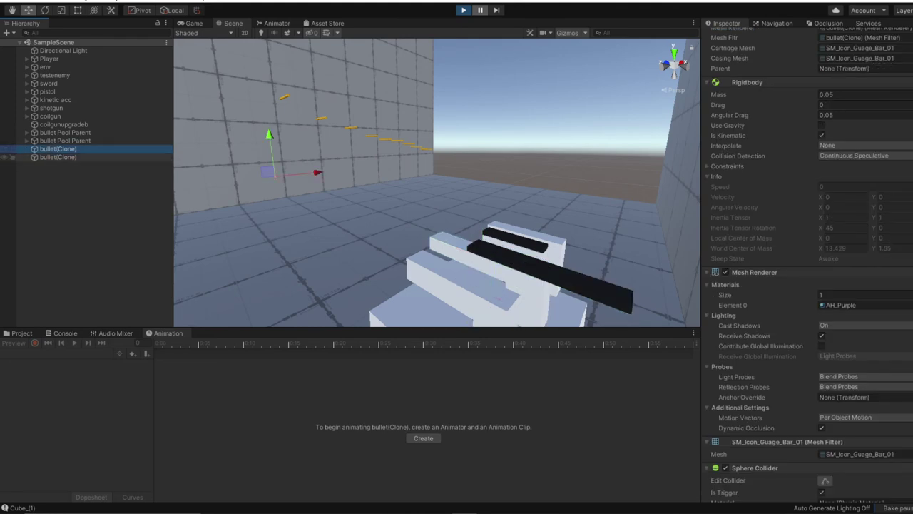
mouse_move(436, 183)
right_down()
mouse_move(463, 203)
mouse_move(433, 188)
mouse_move(471, 154)
mouse_move(463, 171)
mouse_move(472, 163)
mouse_move(474, 169)
mouse_move(426, 179)
mouse_move(510, 222)
mouse_move(434, 179)
mouse_move(451, 180)
mouse_move(393, 177)
mouse_move(426, 175)
right_up()
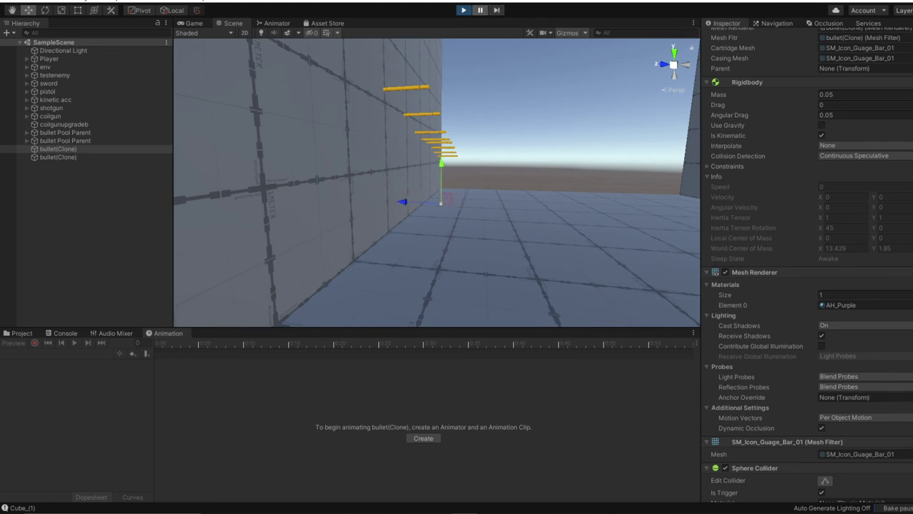
scroll(806, 264, down, 3)
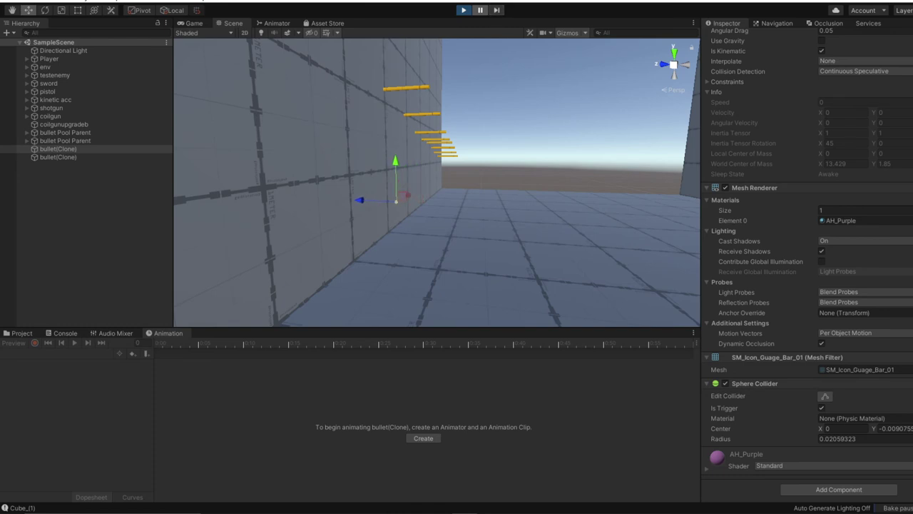
key(a)
right_drag(436, 183, 432, 186)
key(w)
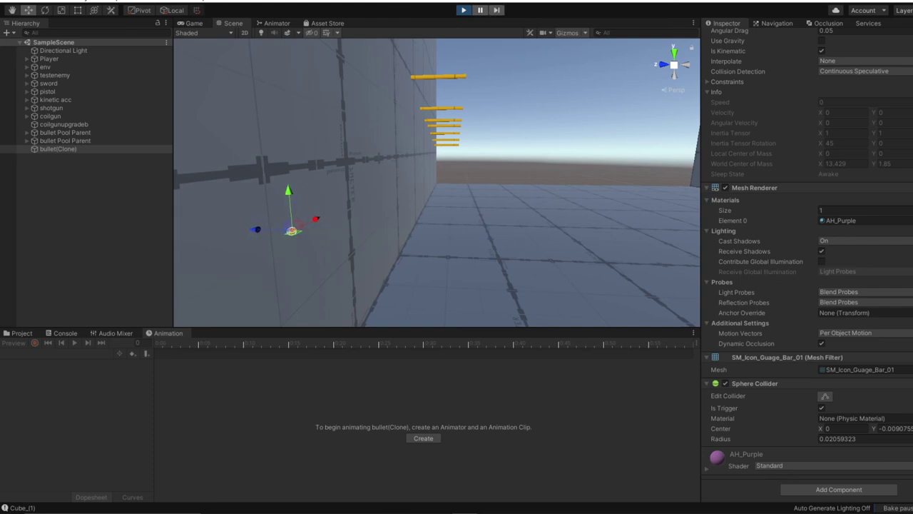
right_drag(437, 182, 435, 209)
key(a)
key(s)
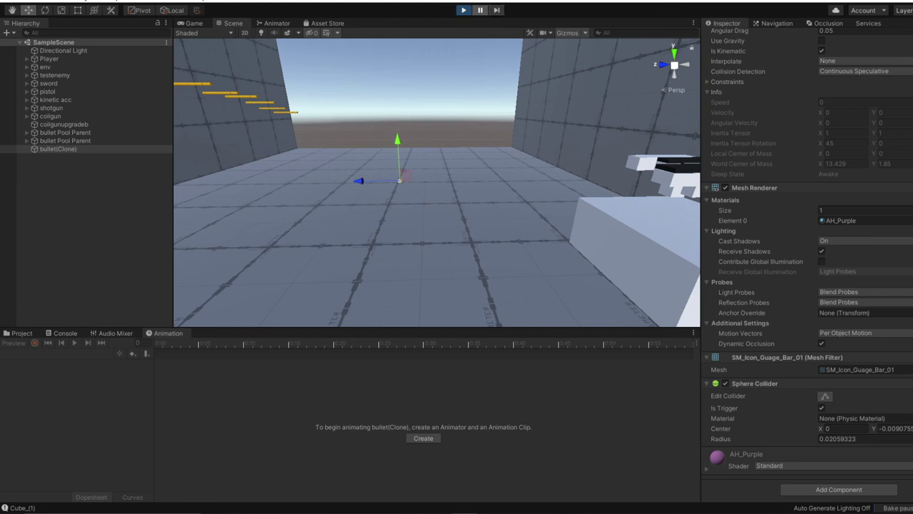
Advance the paused game by five frames and resume play.
click(496, 10)
click(496, 10)
click(496, 10)
click(497, 10)
click(496, 10)
click(480, 10)
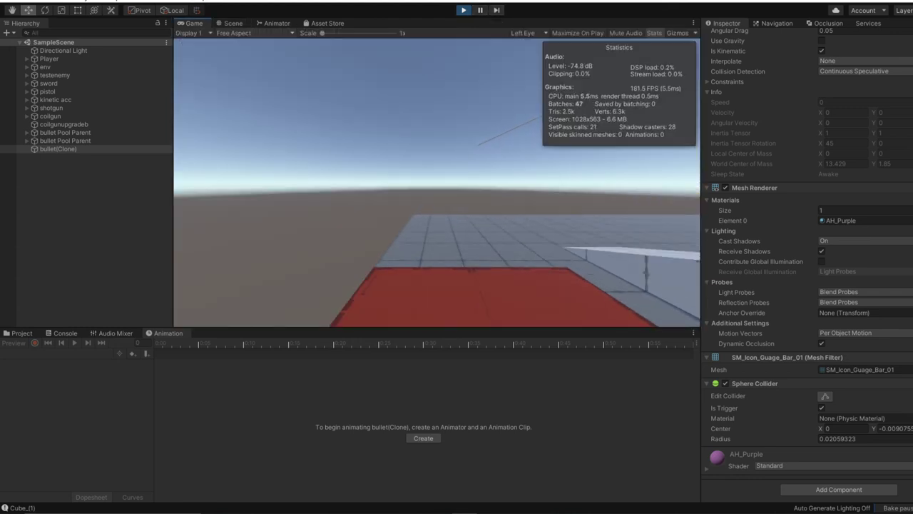
Return to the Scene view, select the shotgun's parent object and collapse its children.
key(ctrl+1)
right_drag(437, 183, 273, 217)
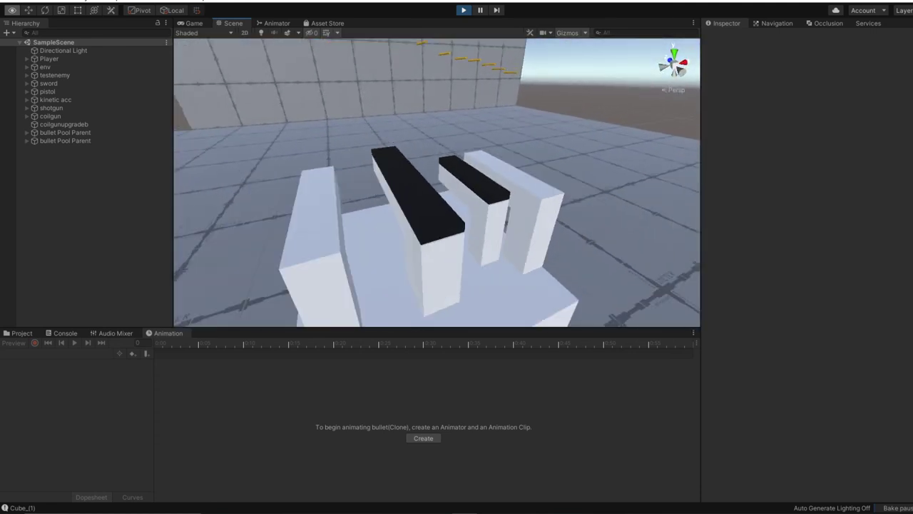
click(438, 250)
click(51, 107)
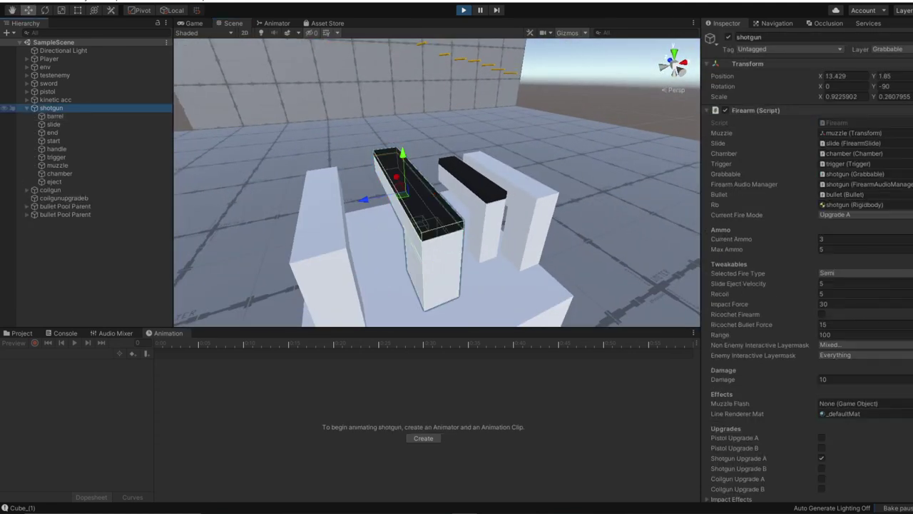
click(27, 108)
Select the pistol and review its Current Fire Mode options.
click(48, 91)
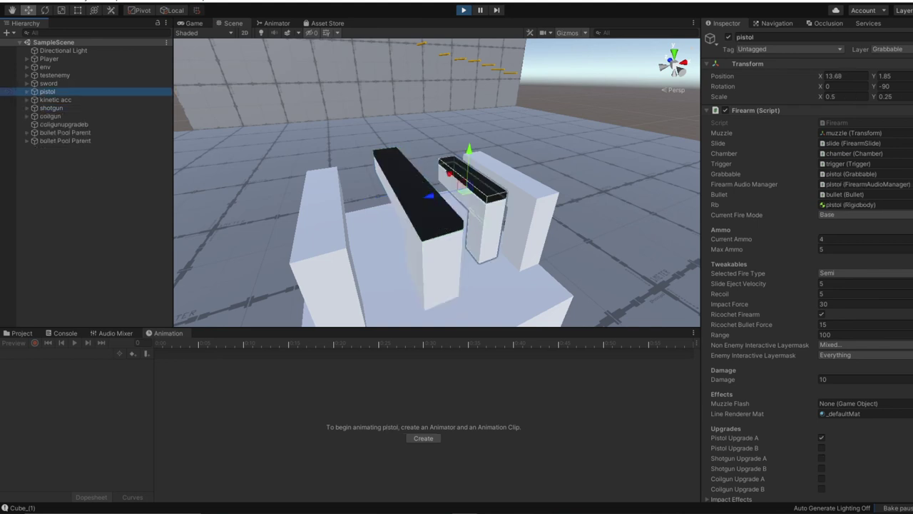
click(856, 214)
click(792, 262)
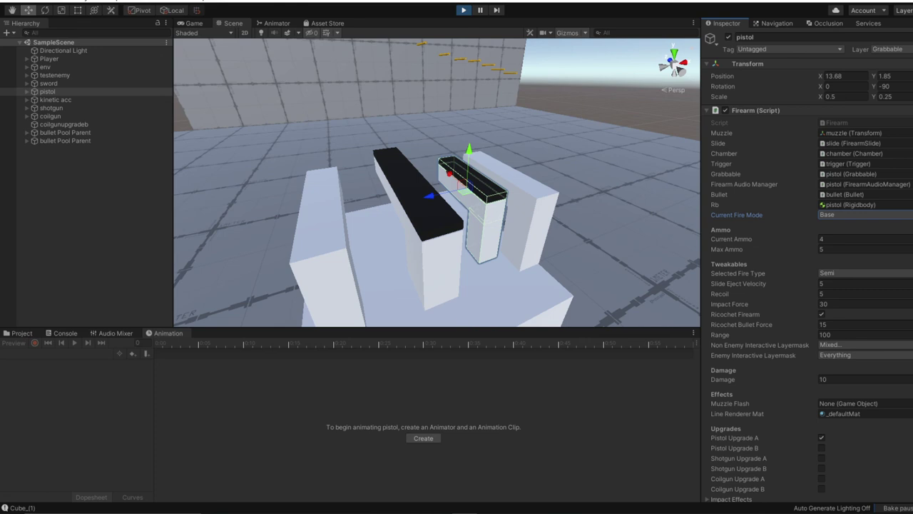
click(855, 214)
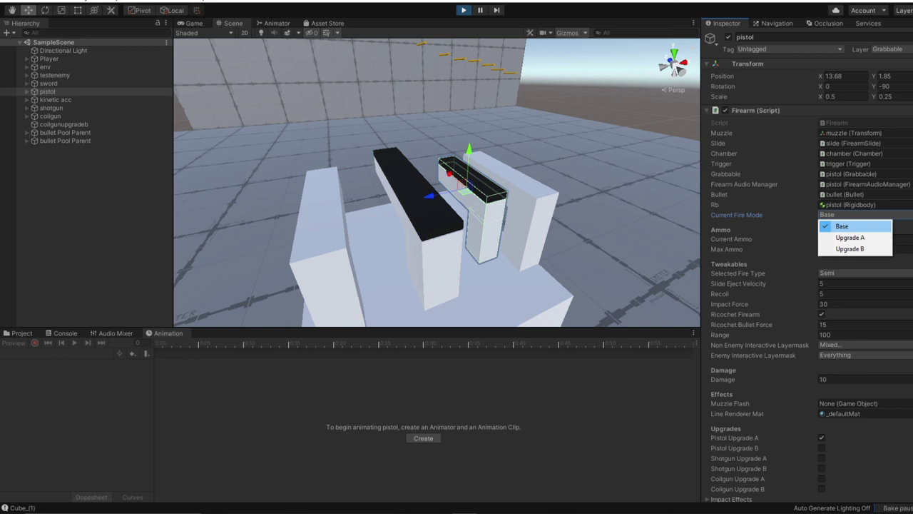
key(Escape)
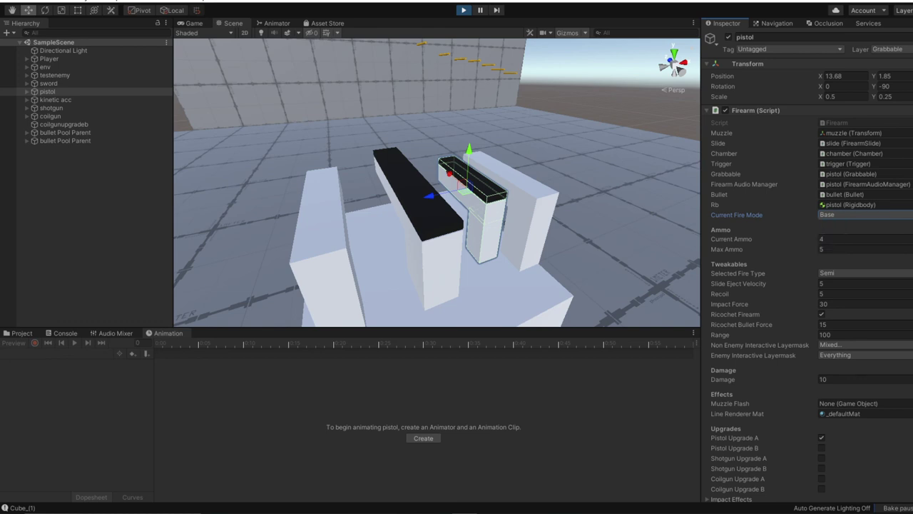
Inspect the kinetic acc's Firearm settings and review the shotgun's Current Fire Mode options.
click(56, 100)
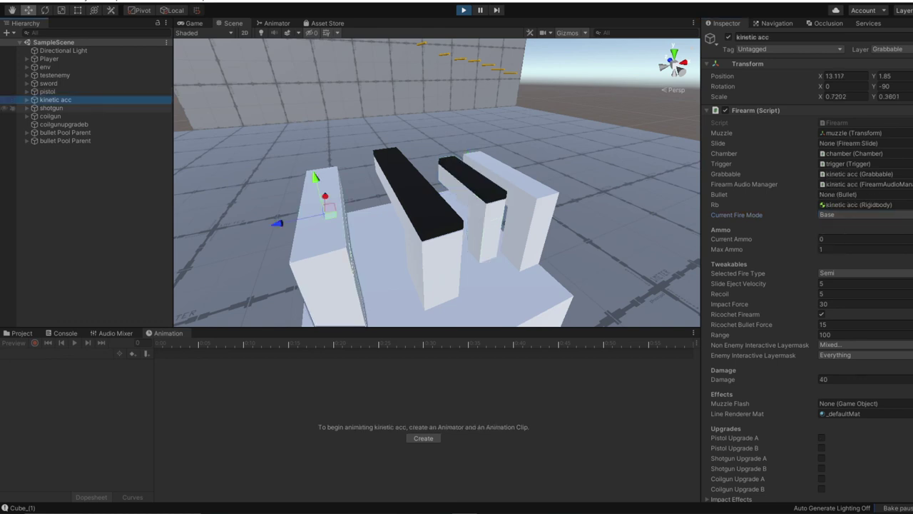
click(51, 107)
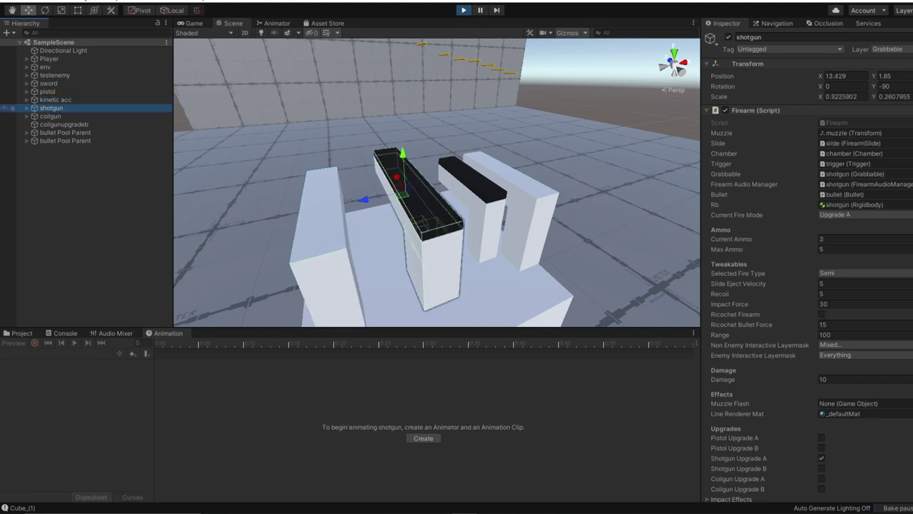
click(856, 215)
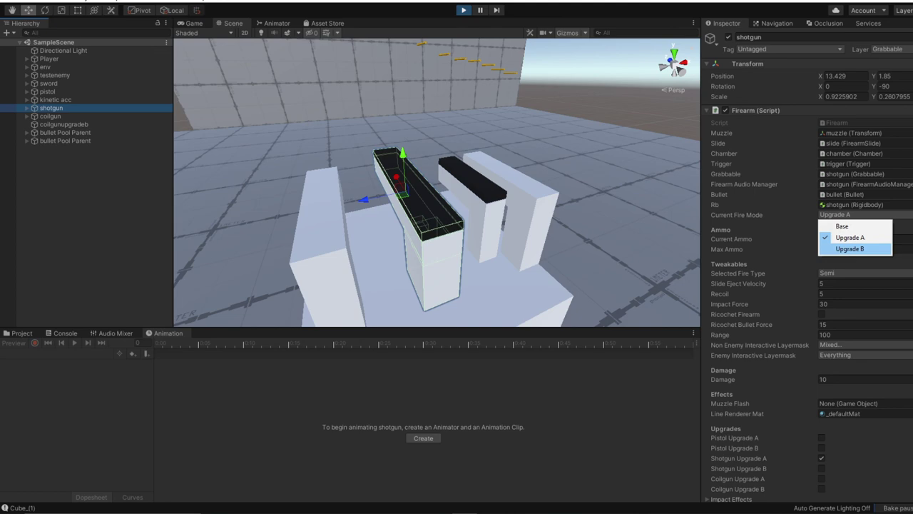
key(Escape)
key(w)
right_drag(437, 182, 528, 184)
right_drag(442, 214, 492, 114)
right_drag(457, 185, 404, 241)
key(w)
key(s)
key(s)
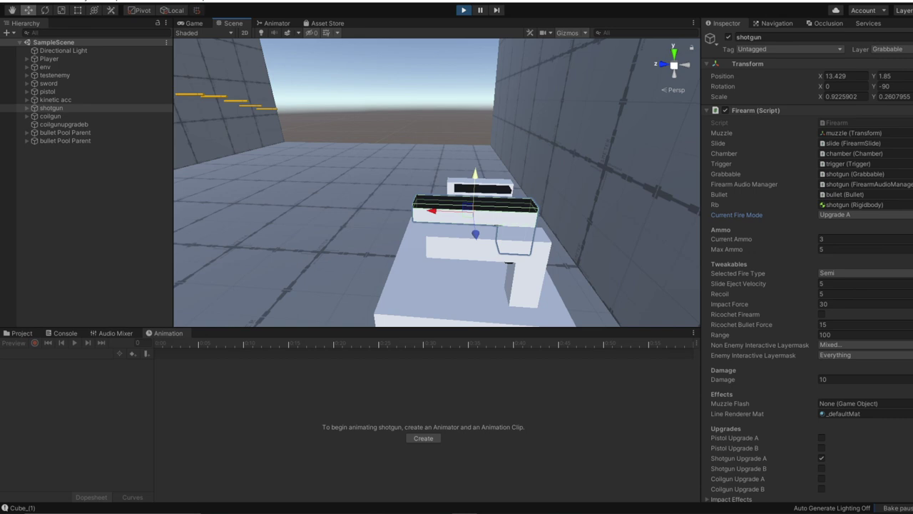
right_drag(463, 182, 459, 156)
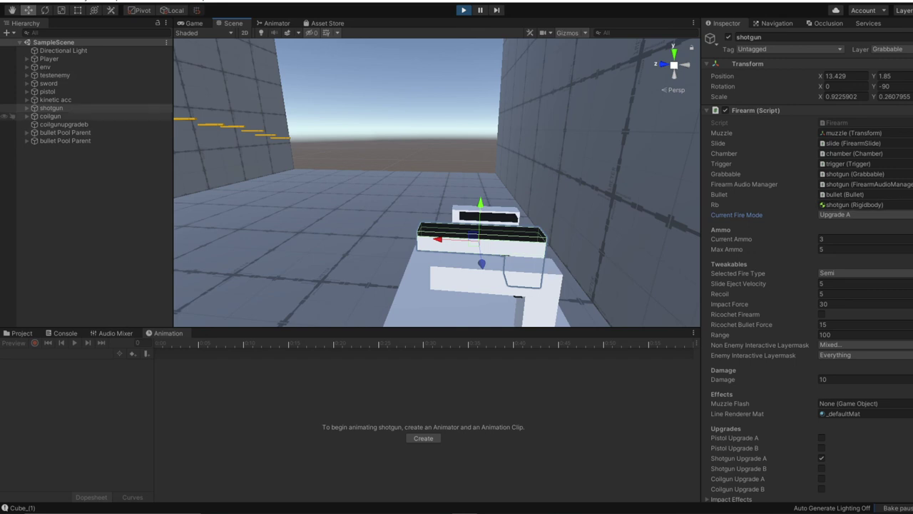
Select the coilgun and fire it in Upgrade A mode from its Firearm component.
click(51, 117)
right_drag(436, 183, 321, 198)
key(d)
alt+drag(499, 185, 506, 184)
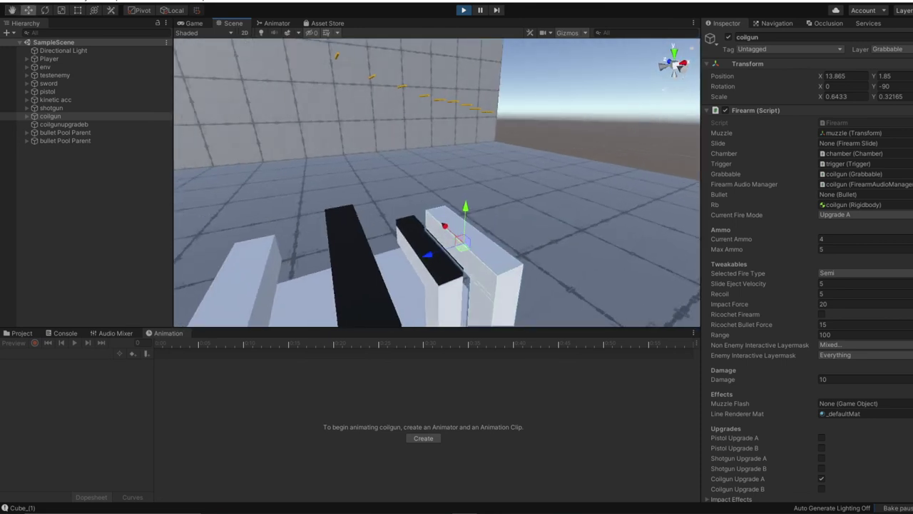
scroll(806, 271, down, 10)
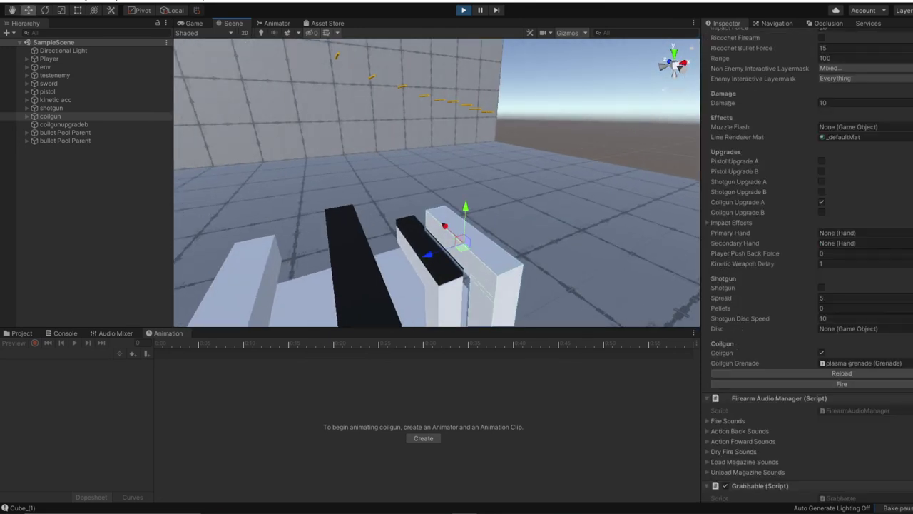
click(841, 384)
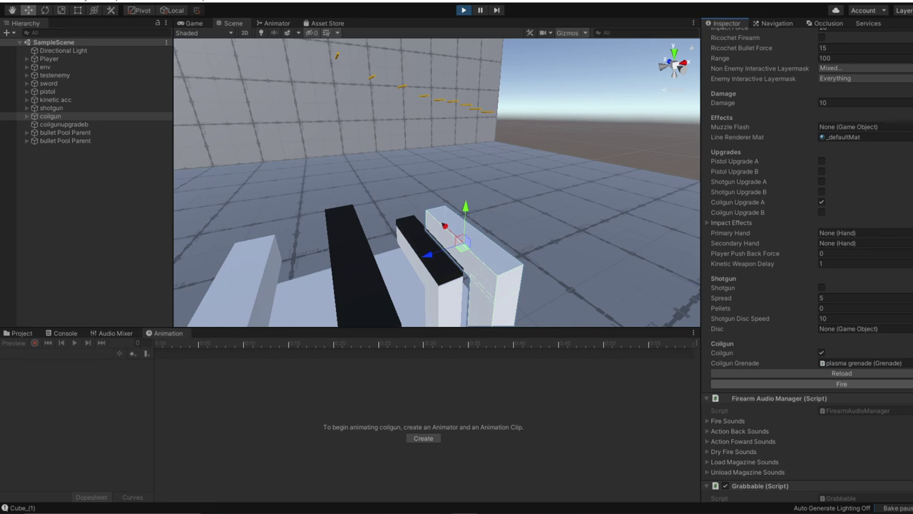
Review the coilgun's Current Fire Mode options without changing the mode.
scroll(849, 286, up, 6)
click(852, 123)
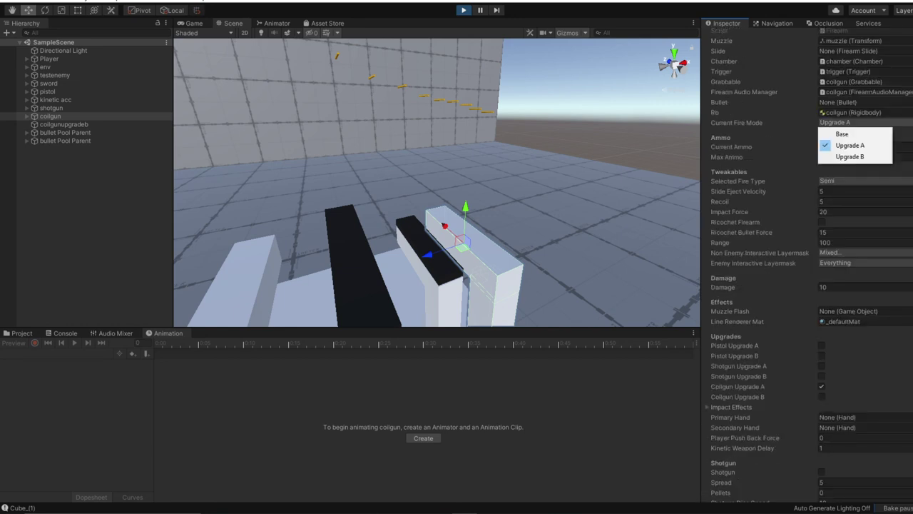
click(849, 171)
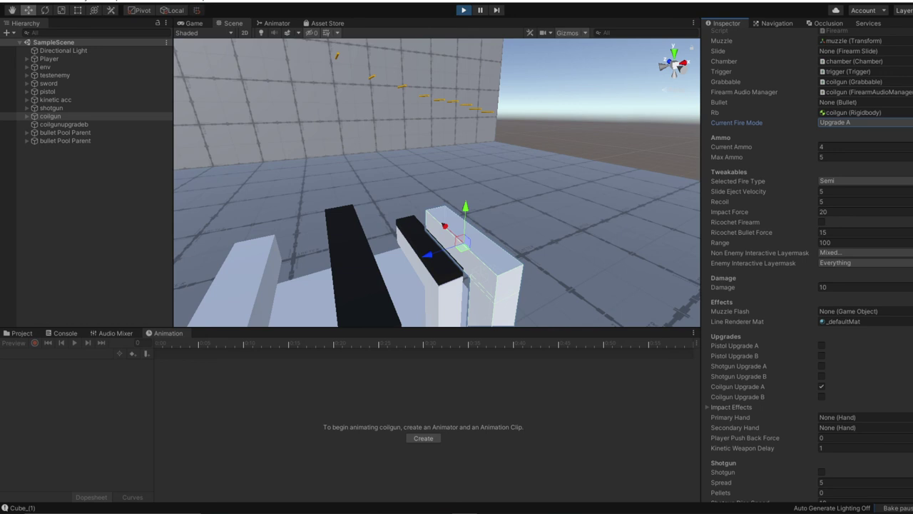
right_drag(437, 192, 574, 198)
key(s)
key(a)
key(w)
right_drag(492, 246, 448, 201)
key(s)
right_drag(527, 175, 522, 174)
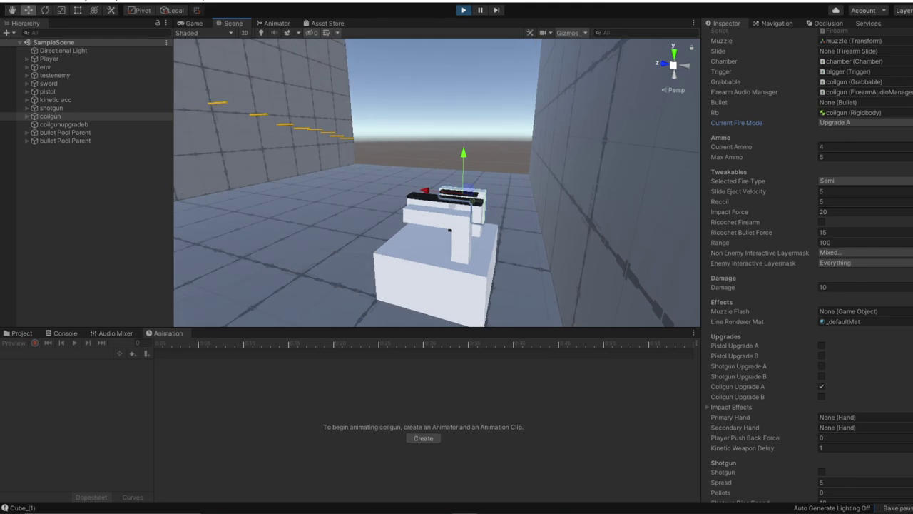
mouse_move(463, 207)
right_down()
mouse_move(462, 186)
mouse_move(459, 194)
mouse_move(414, 189)
mouse_move(451, 199)
right_up()
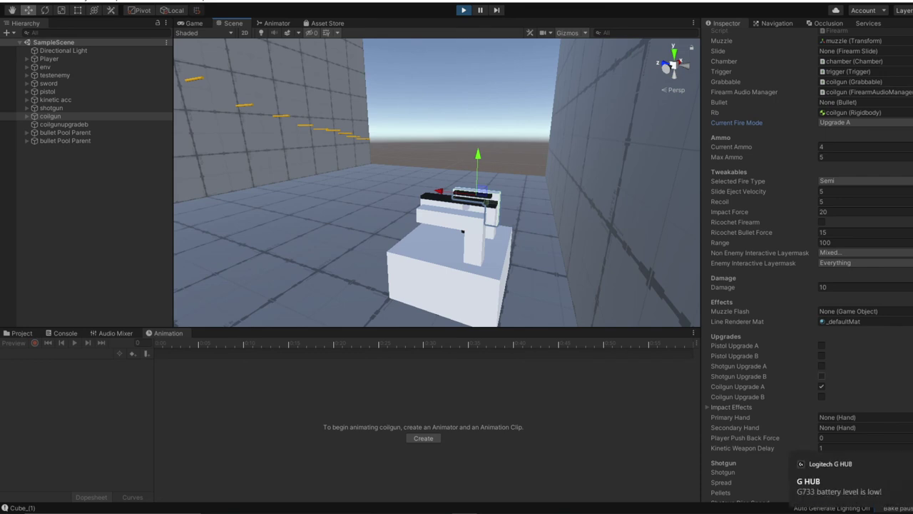